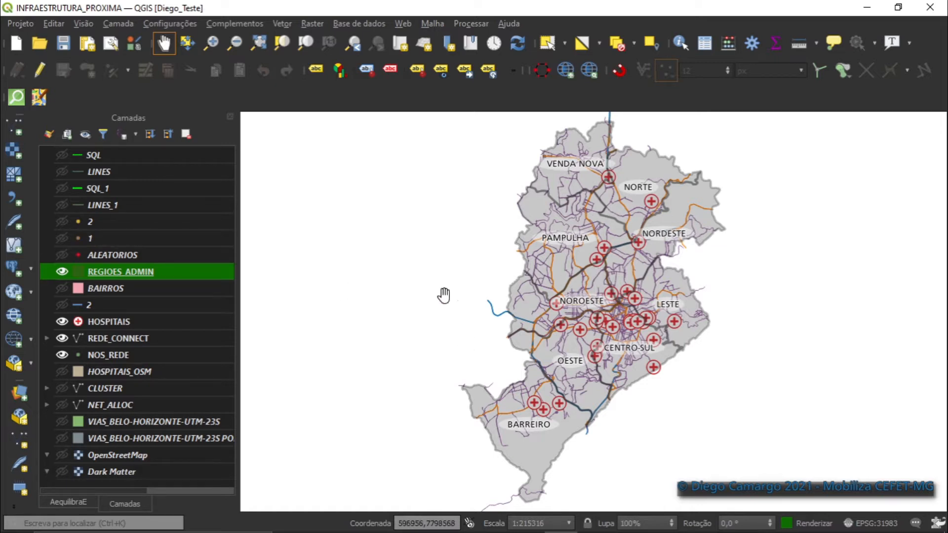
Make the ALEATORIOS point layer visible over the northern part of the map
key("Up")
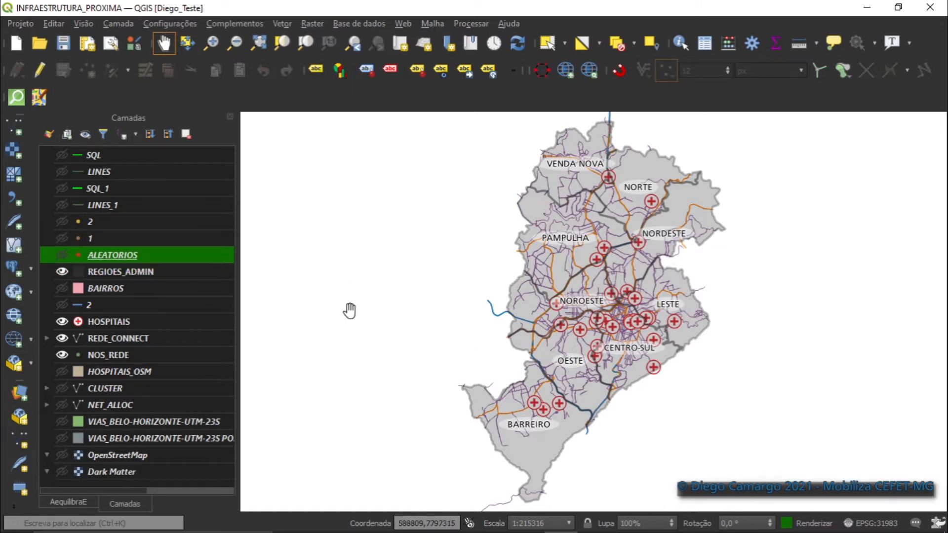
scroll(647, 161, "up", 3)
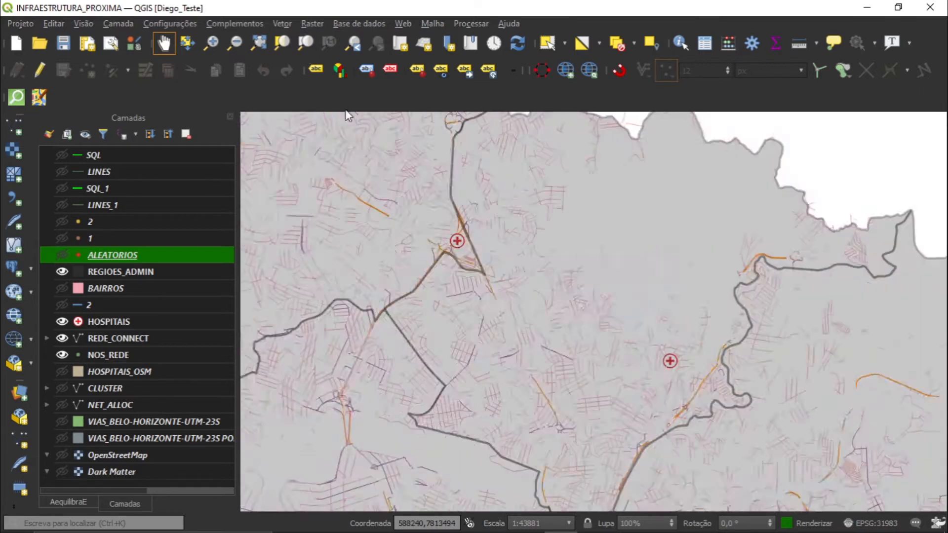
left_click_drag(458, 242, 439, 186)
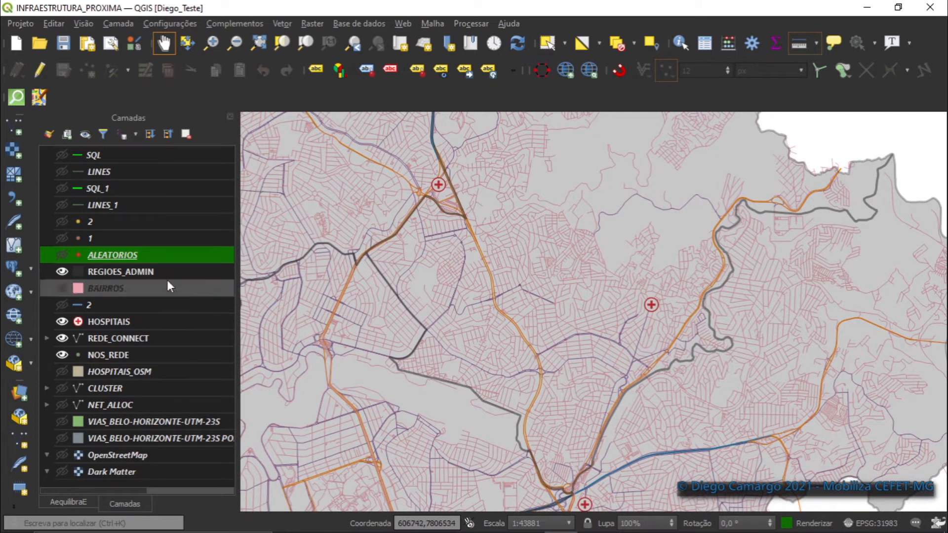
left_click(62, 254)
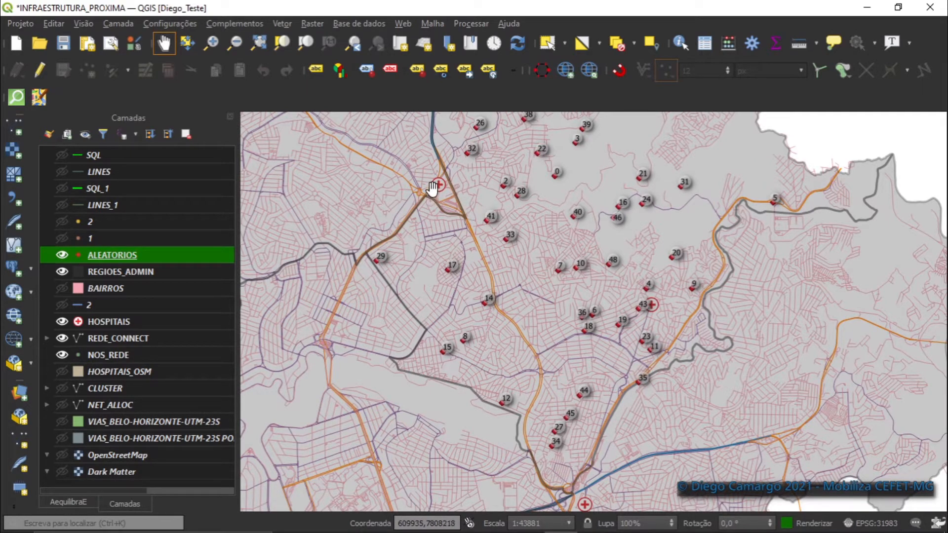
Toggle the HOSPITAIS layer's visibility off and on, and examine where the hospitals lie relative to the random points
left_click(150, 327)
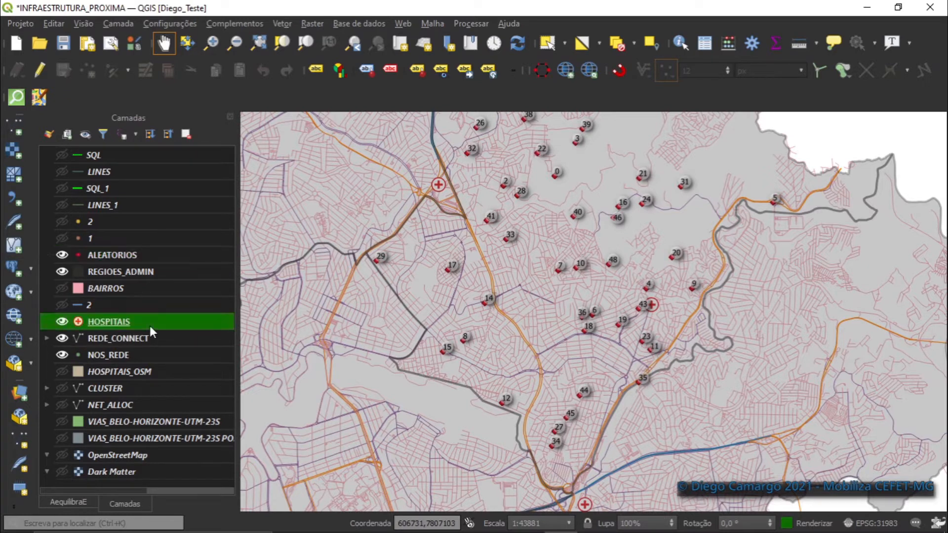
left_click(62, 322)
left_click(62, 322)
left_click_drag(559, 220, 547, 252)
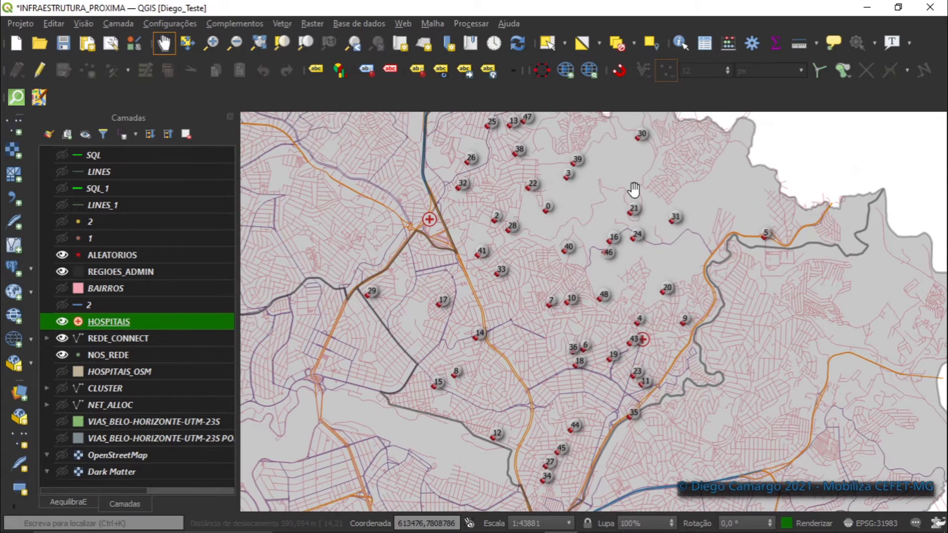
left_click_drag(632, 190, 622, 236)
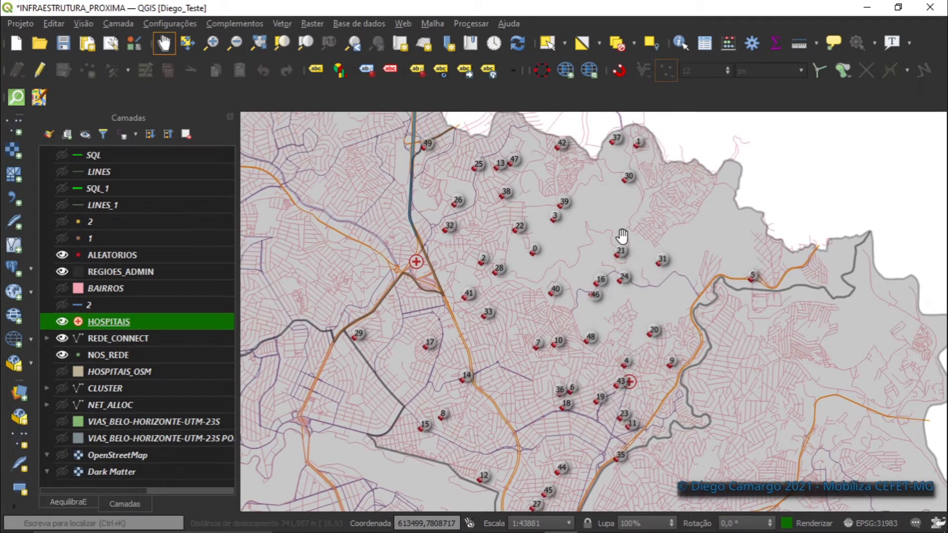
left_click_drag(599, 335, 588, 300)
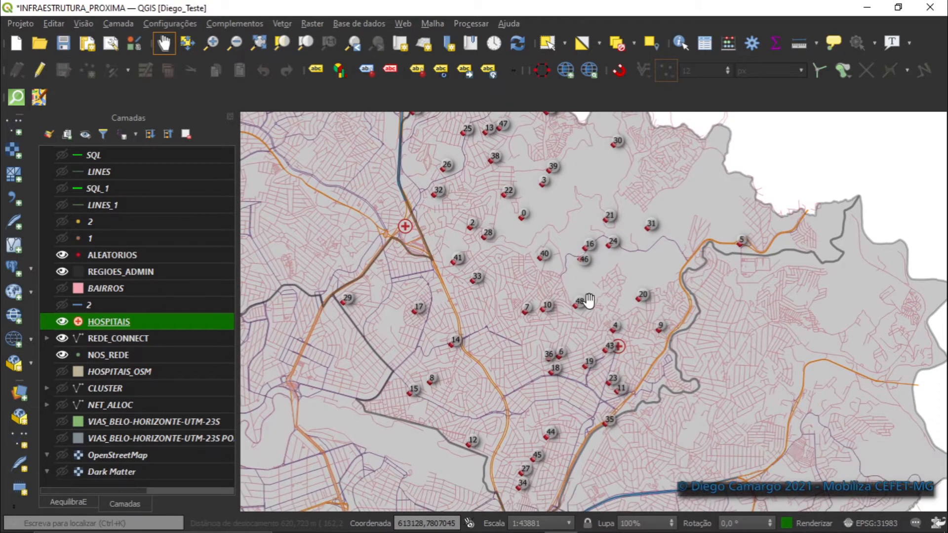
left_click_drag(603, 381, 592, 333)
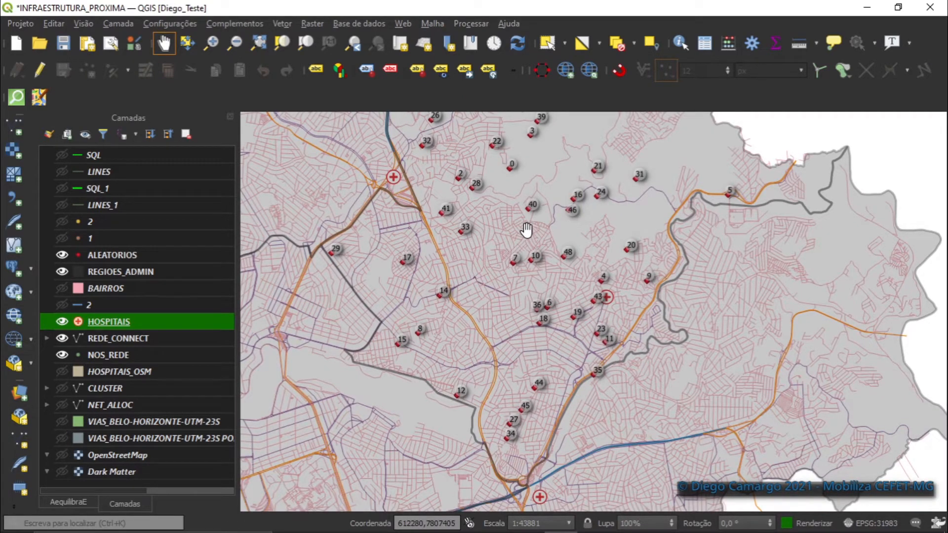
left_click_drag(568, 278, 564, 278)
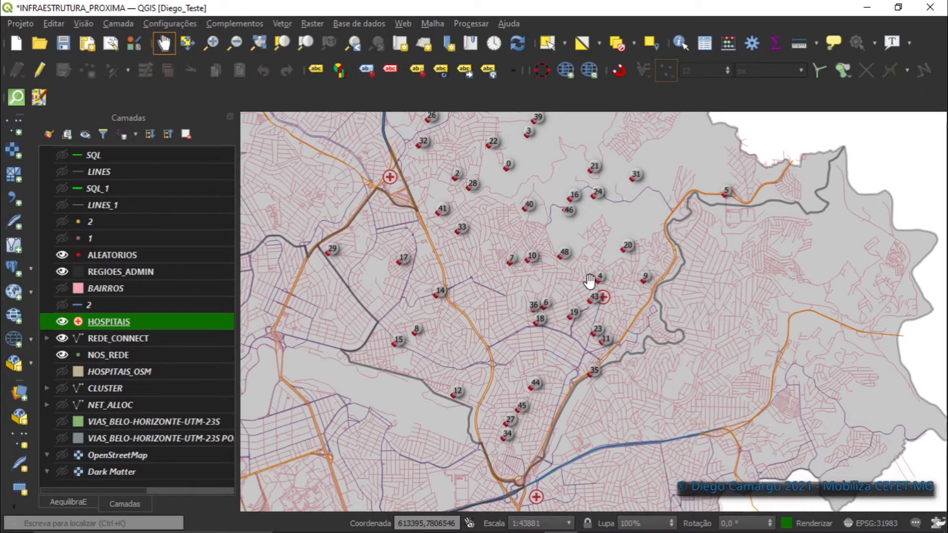
Open the Matriz de distância tool from the vector analysis algorithms in the processing toolbox
left_click(750, 43)
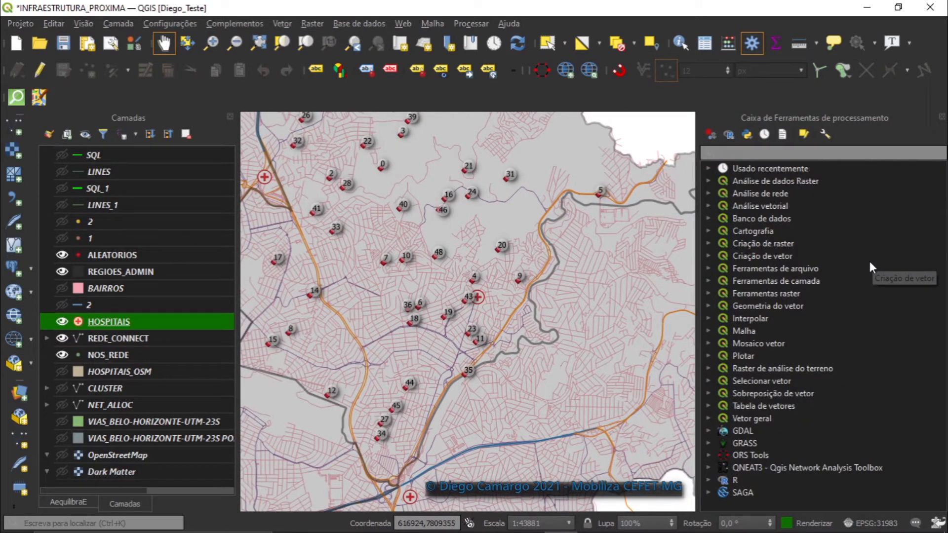
left_click(772, 208)
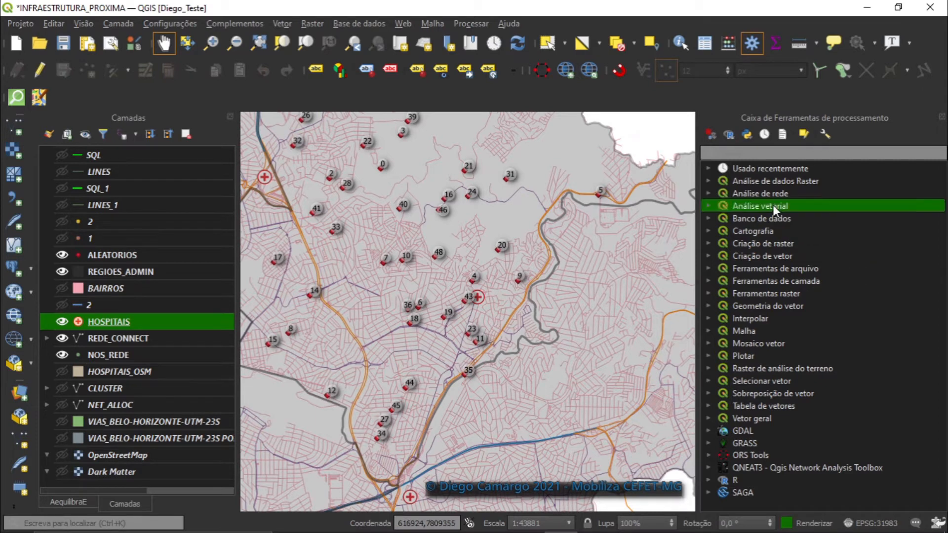
left_click(707, 206)
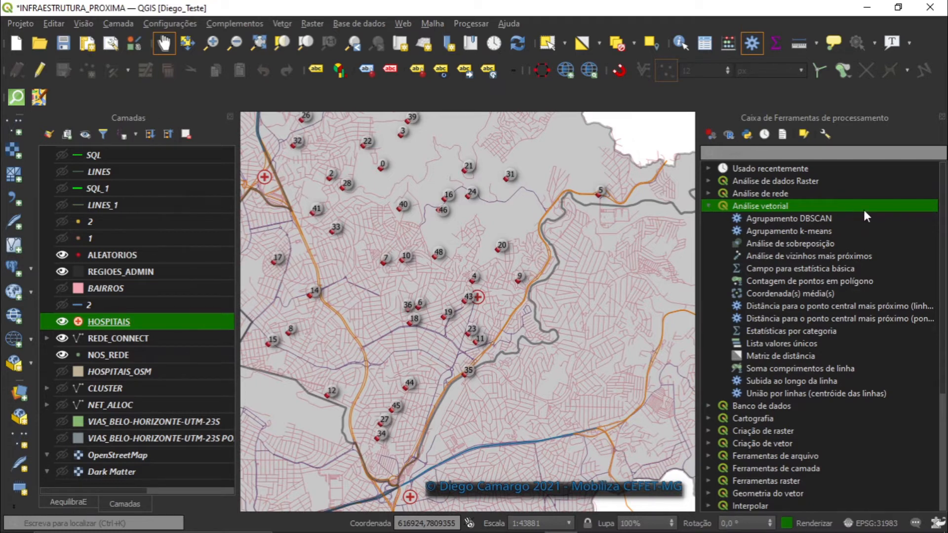
left_click_drag(498, 235, 545, 282)
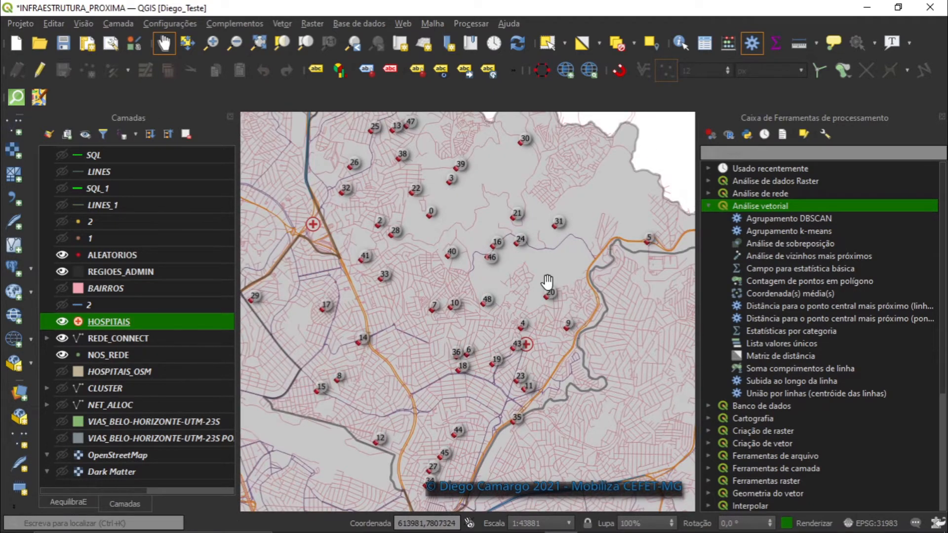
left_click(777, 357)
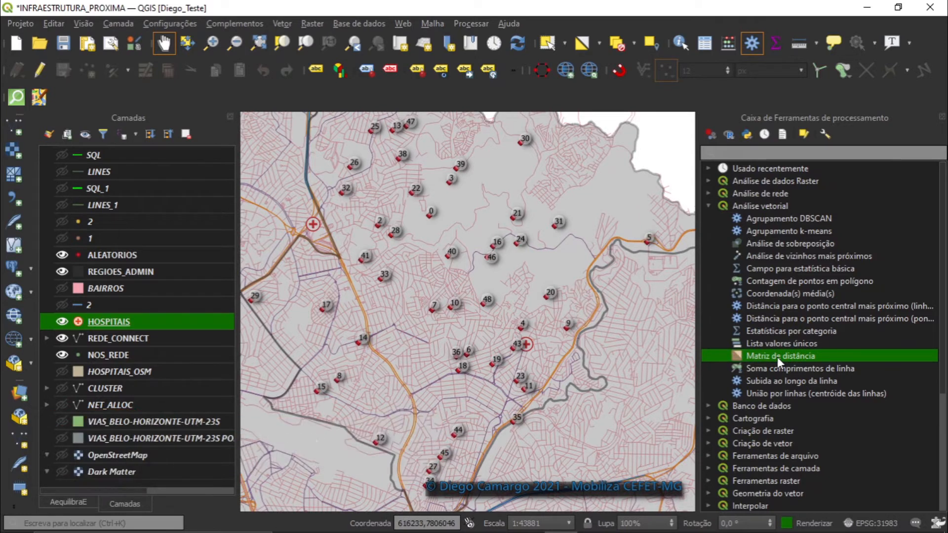
double_click(777, 356)
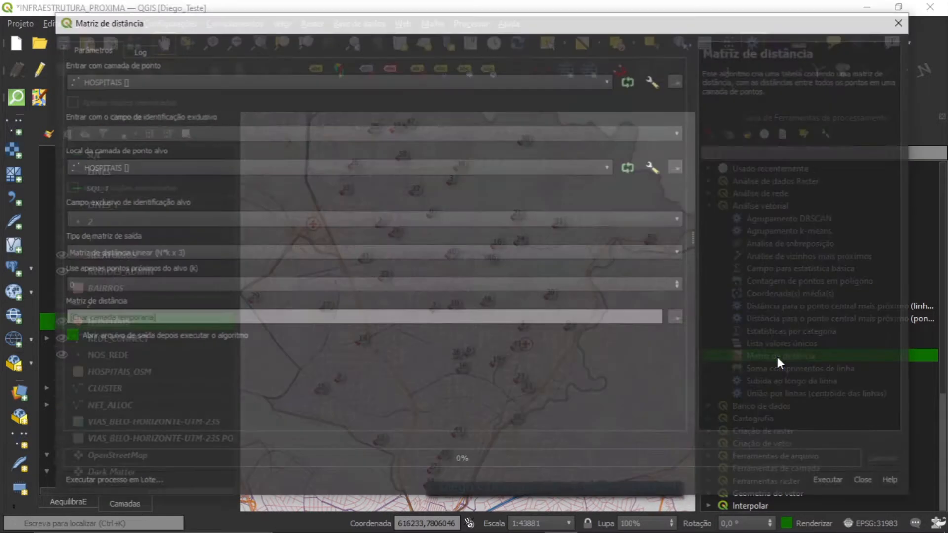
left_click_drag(209, 30, 218, 34)
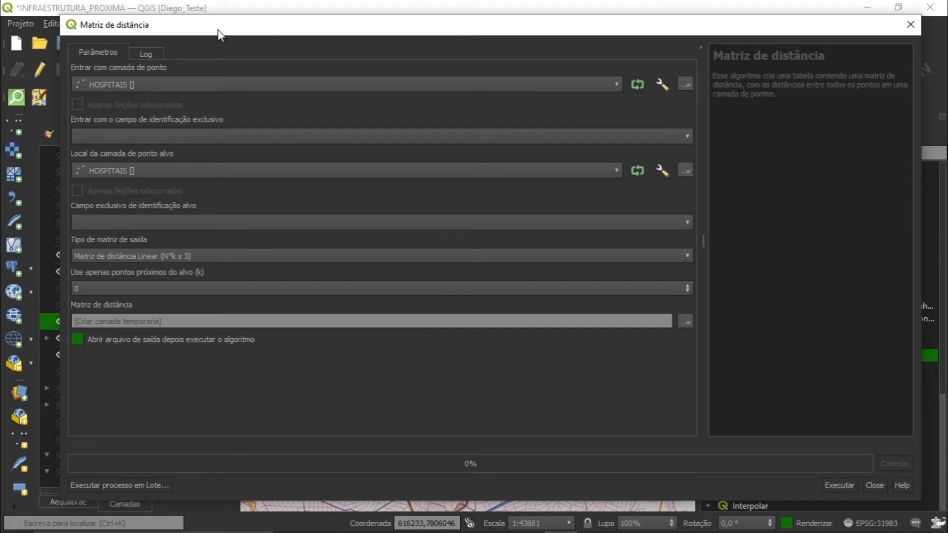
Set the input layer to ALEATORIOS with ID field fid, the target ID field to ID_EQ_SAUD, and the linear (N*k x 3) matrix type
left_click(234, 84)
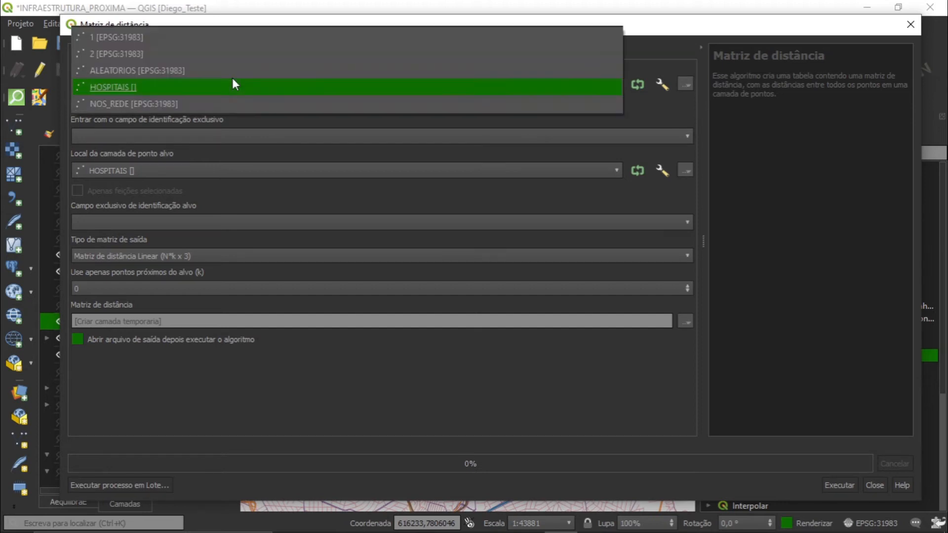
left_click(150, 69)
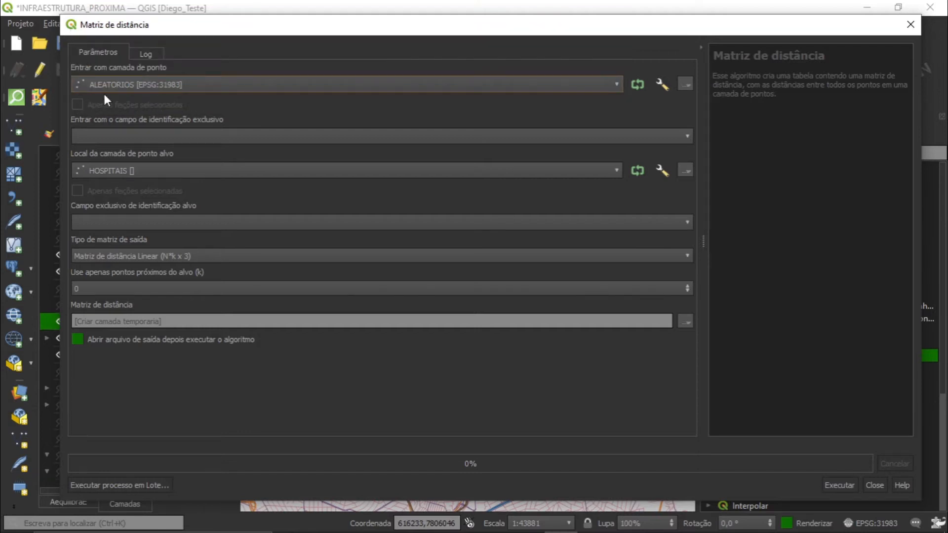
left_click(147, 139)
left_click(147, 141)
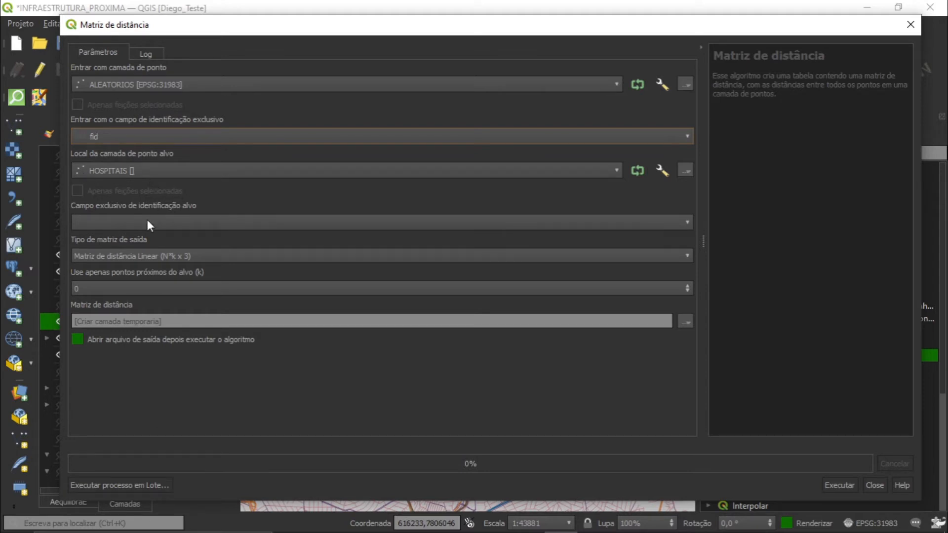
left_click(135, 223)
left_click(112, 226)
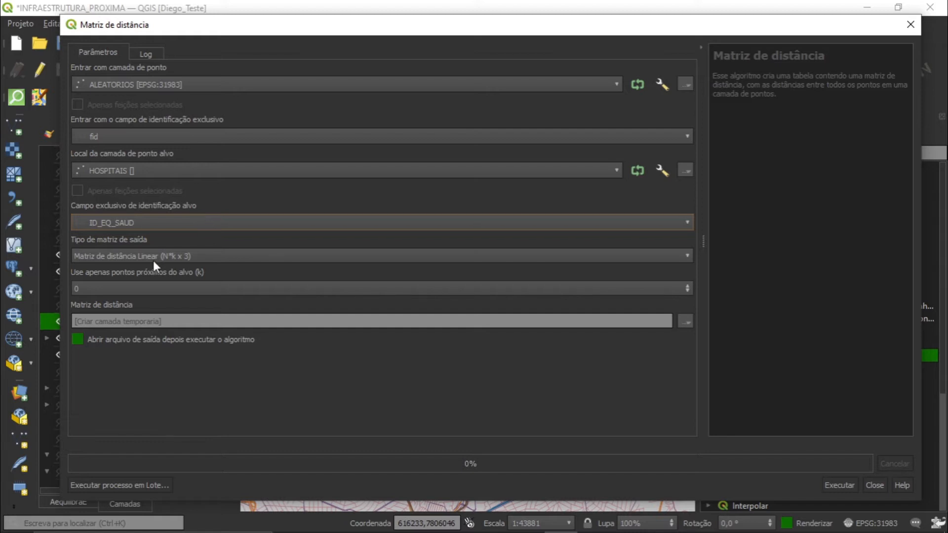
left_click(133, 257)
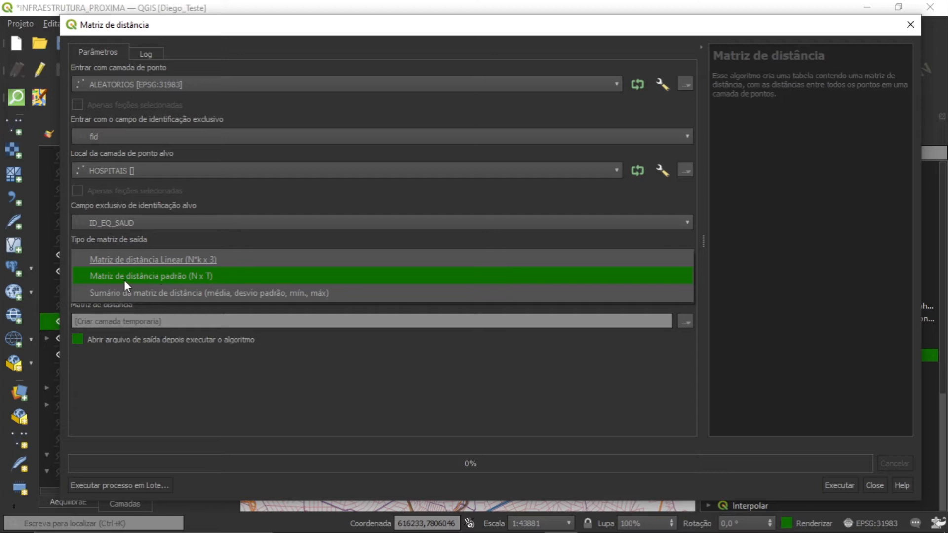
left_click(176, 263)
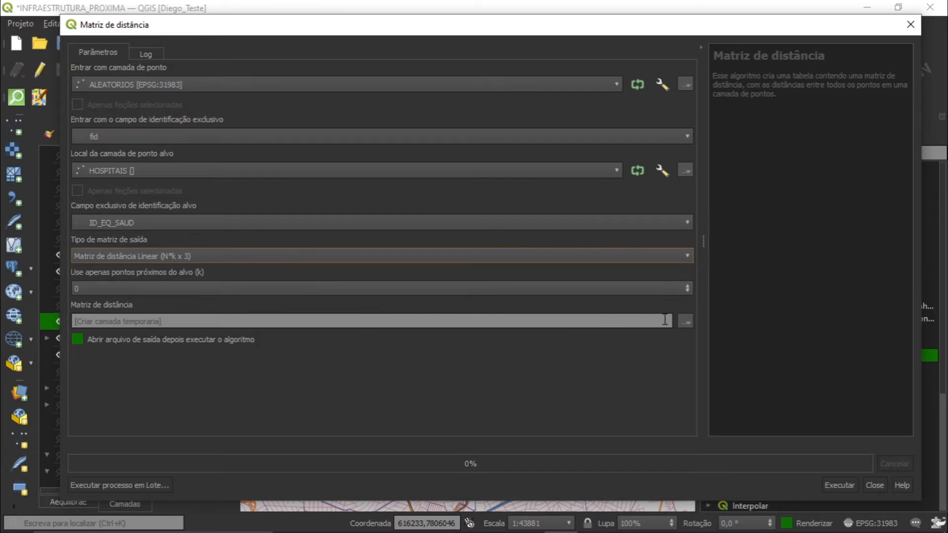
Set the output to layer MATRIZ_DIST in the GeoPackage MATRIZ_1.gpkg and run the distance matrix
left_click(684, 319)
left_click(766, 373)
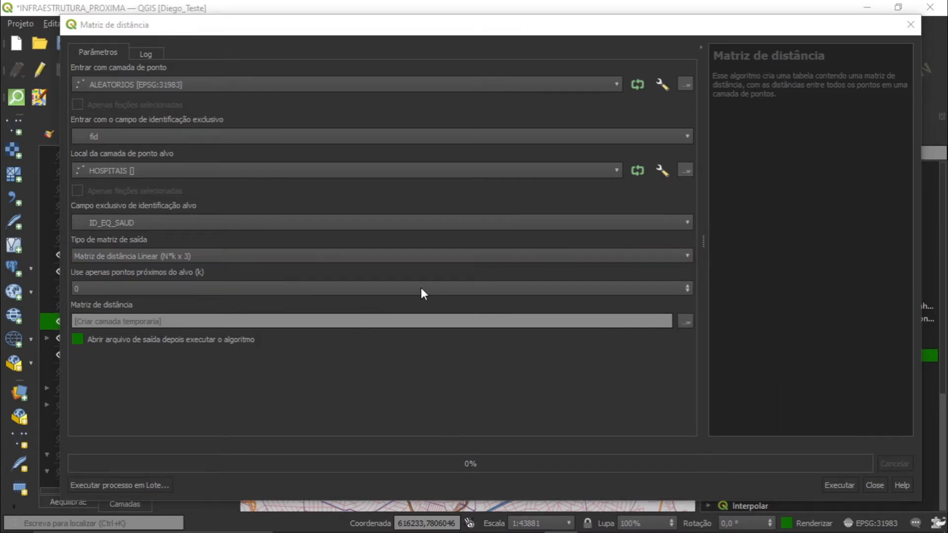
left_click(229, 138)
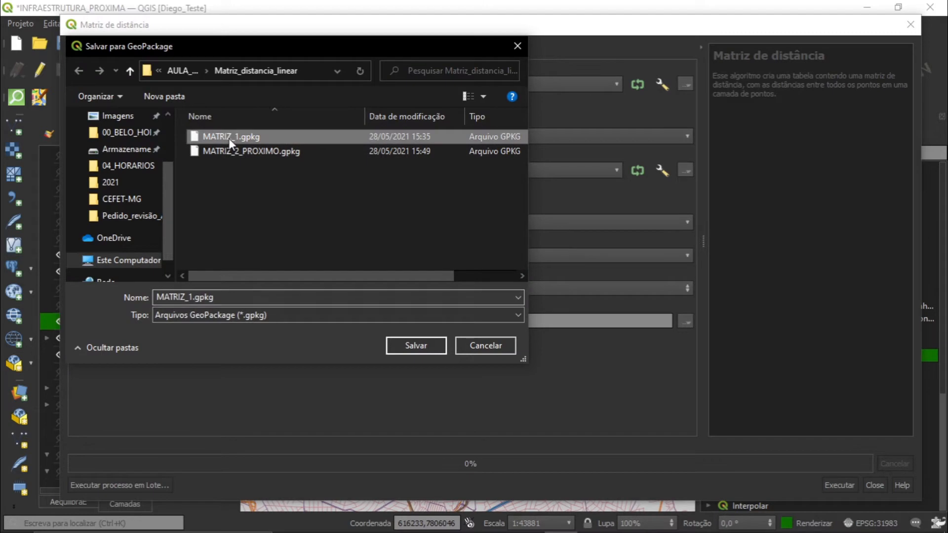
left_click(418, 346)
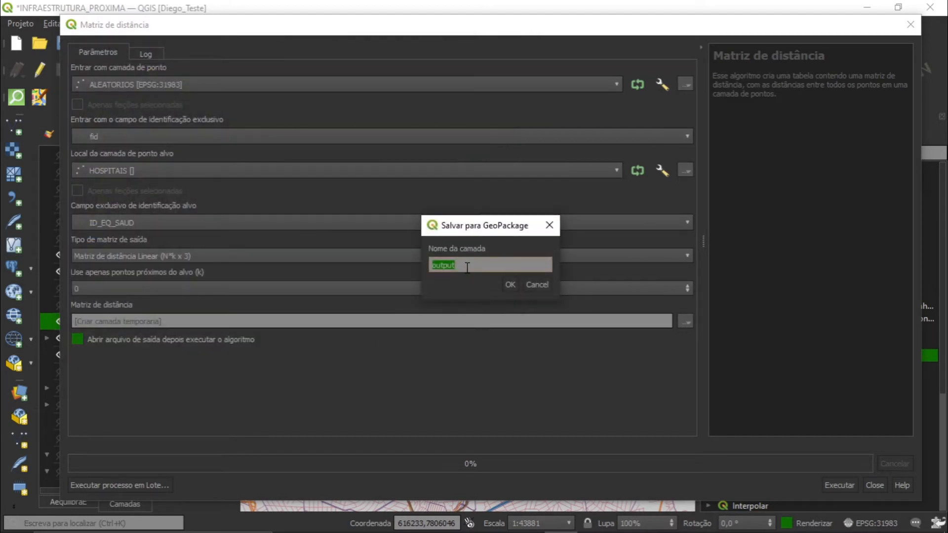
type("MATRIZ_DIST")
left_click(507, 283)
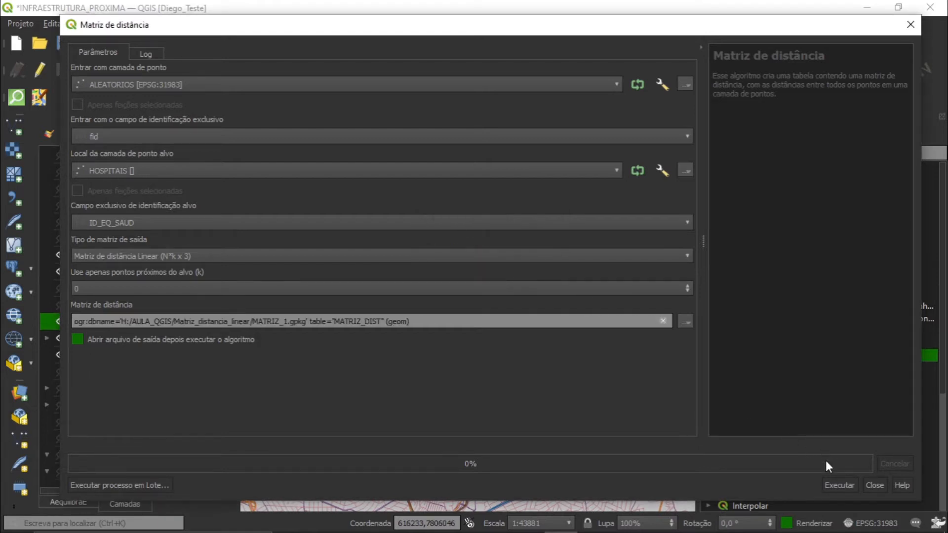
left_click(839, 484)
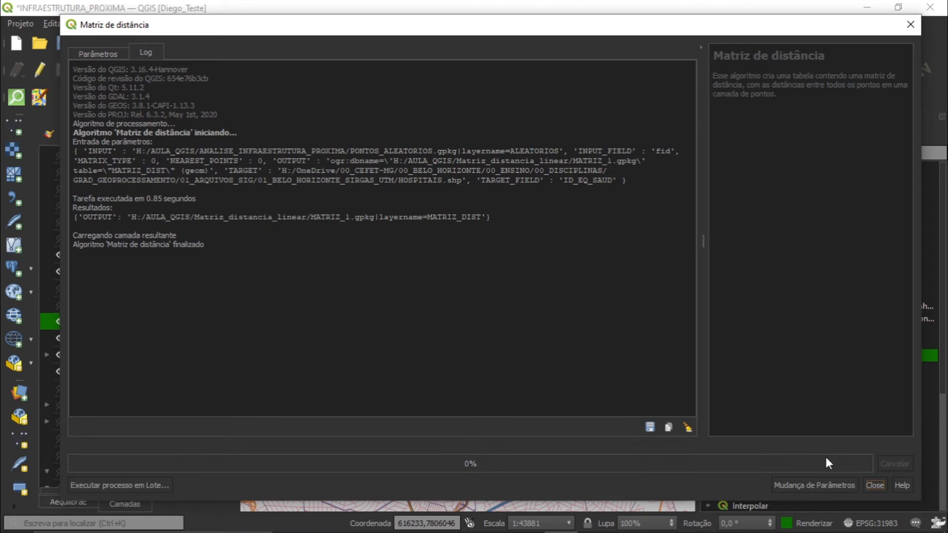
left_click(874, 485)
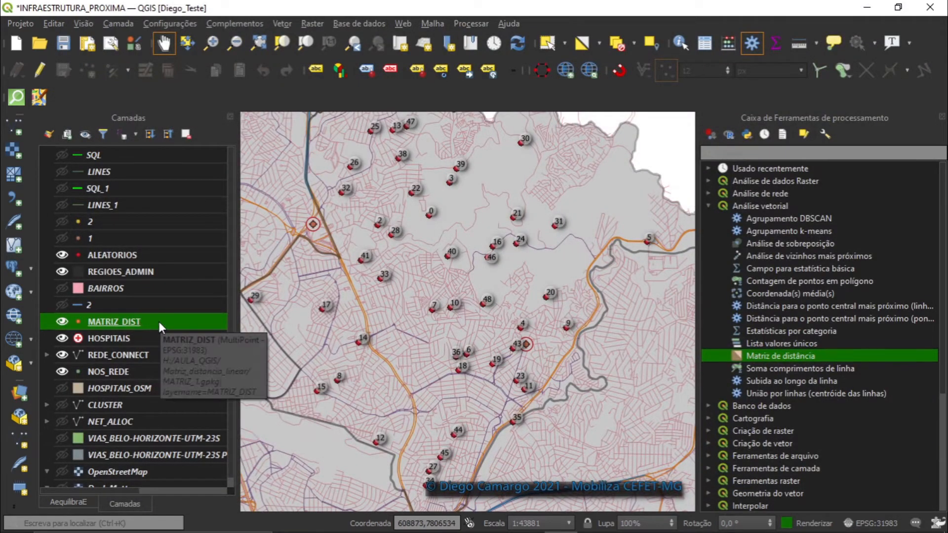
Open the MATRIZ_DIST attribute table and review its rows sorted by InputID, by TargetID, and by InputID again
key("F6")
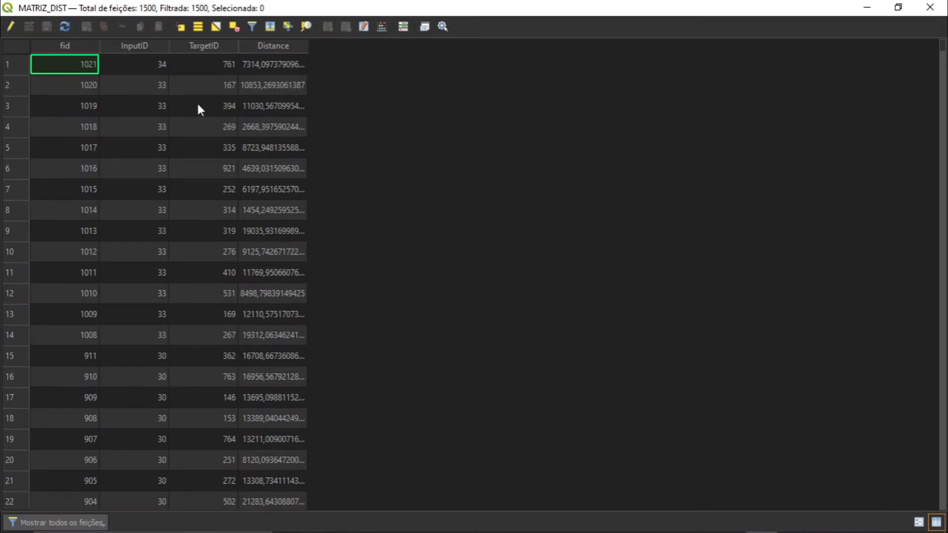
left_click(142, 48)
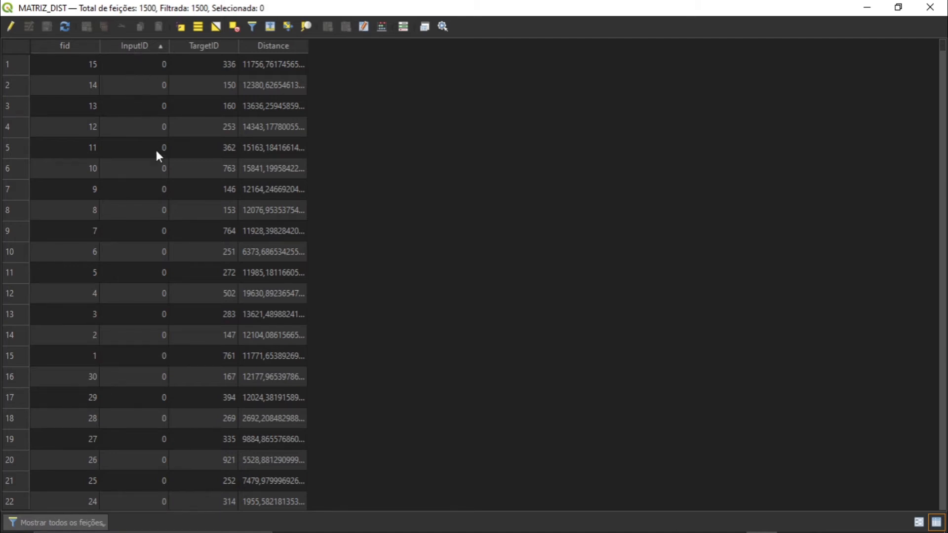
scroll(142, 91, "down", 9)
scroll(144, 151, "up", 9)
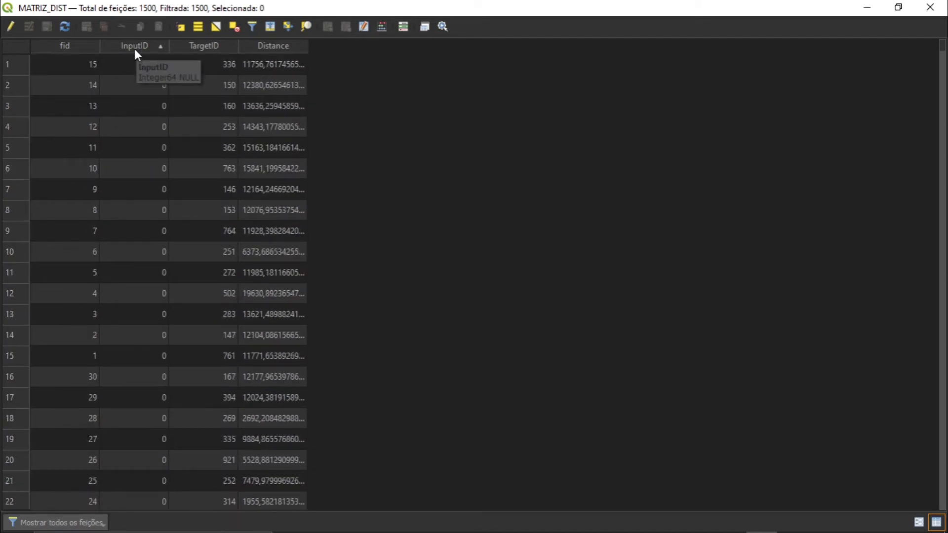
left_click(200, 46)
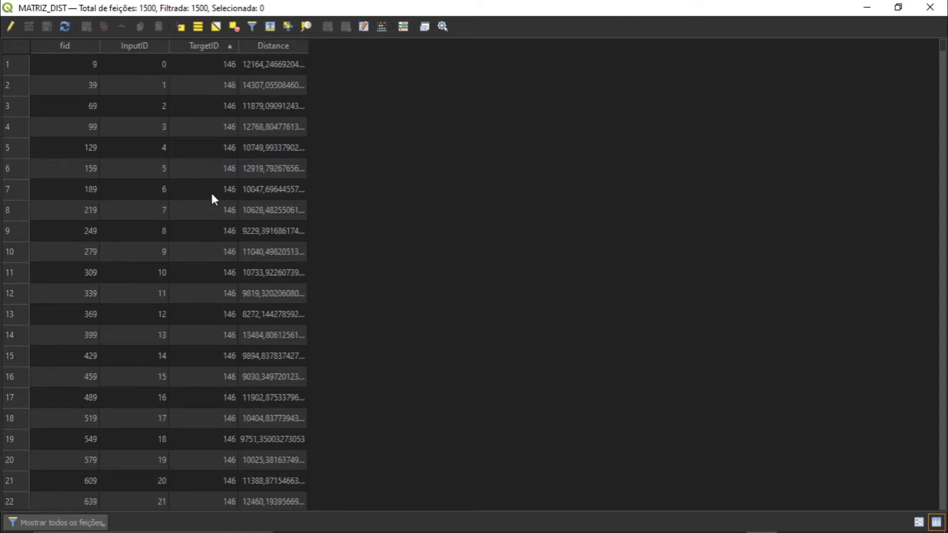
left_click(152, 45)
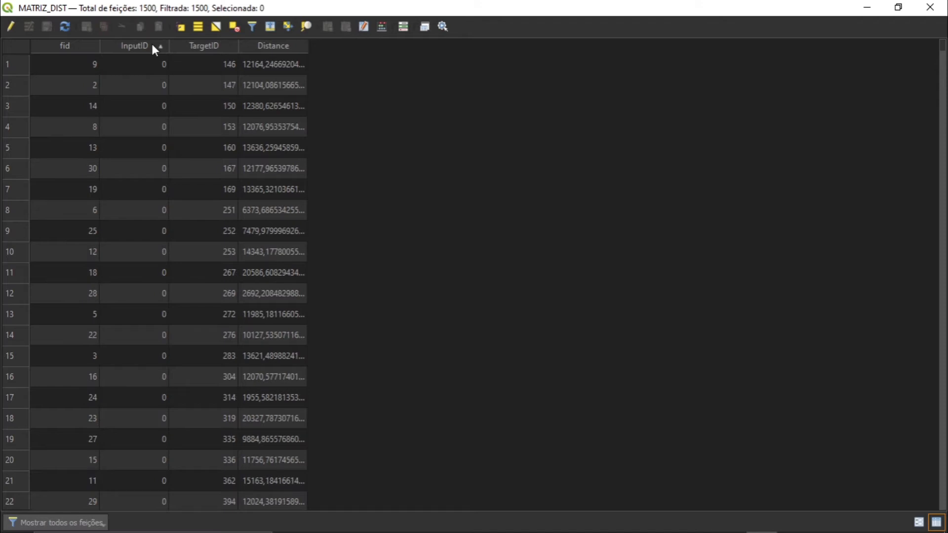
Widen the Distance column and look through the distances from each random point to the hospitals
left_click_drag(306, 53, 358, 53)
scroll(202, 86, "down", 4)
scroll(202, 86, "up", 4)
mouse_move(944, 59)
left_mouse_down()
mouse_move(943, 499)
mouse_move(941, 54)
left_mouse_up()
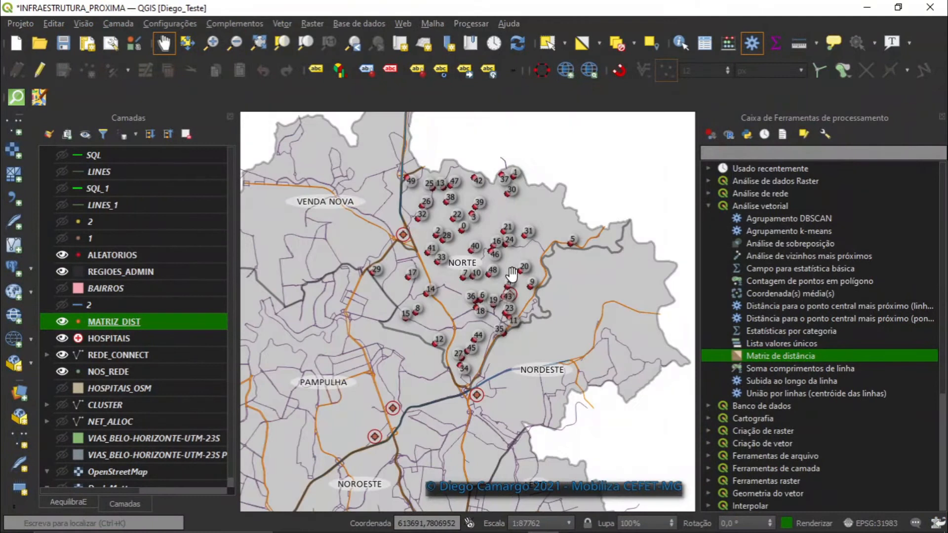
Look over the random points and hospitals on the map, and review the MATRIZ_DIST distances for successive InputID values in the attribute table
left_click_drag(500, 280, 437, 267)
scroll(437, 266, "down", 1)
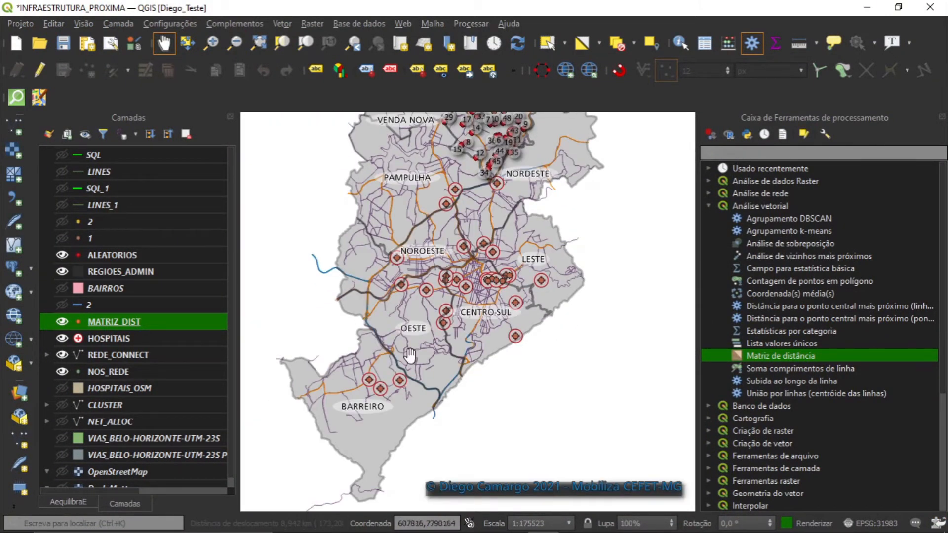
scroll(526, 190, "up", 2)
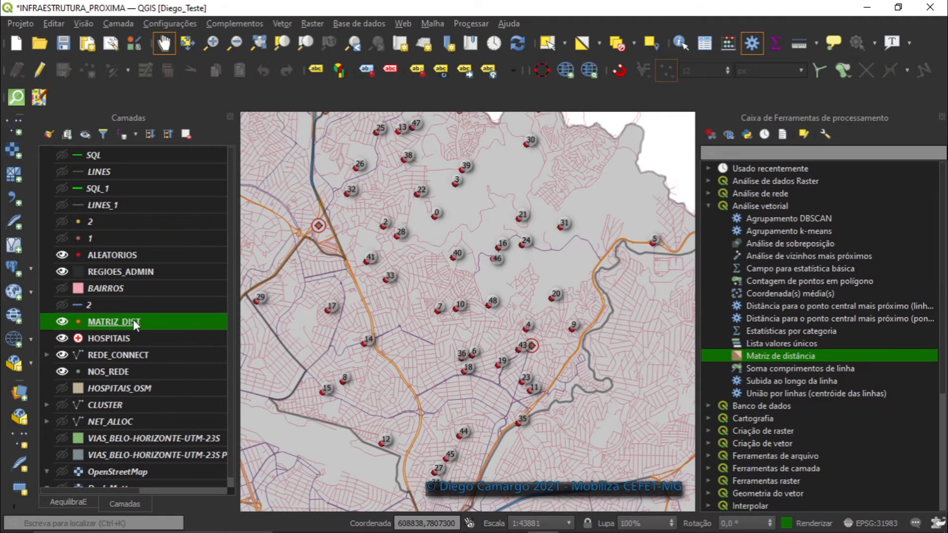
key("alt+Tab")
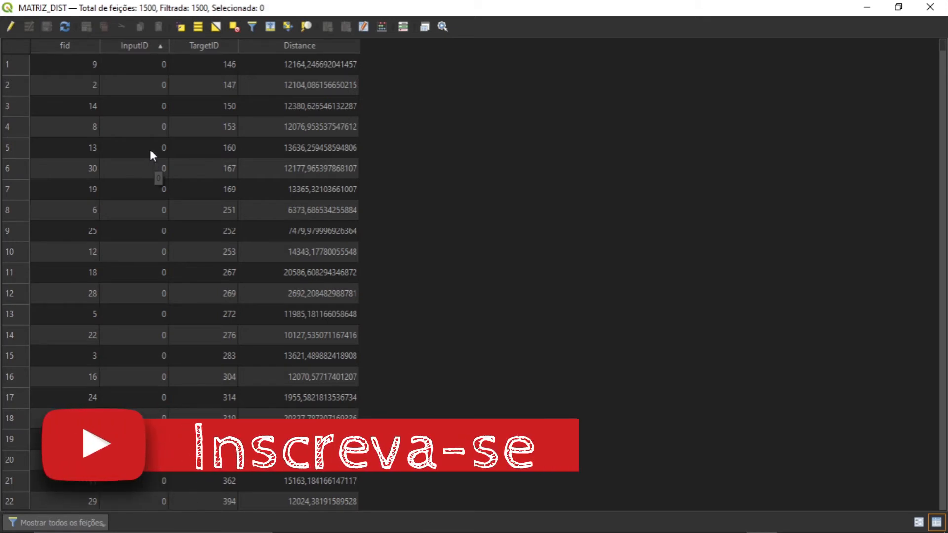
scroll(225, 271, "down", 20)
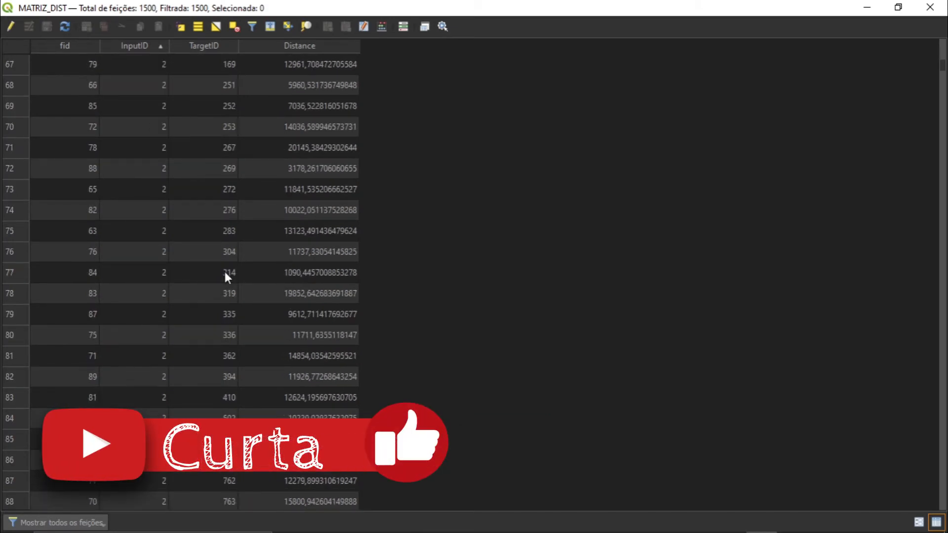
scroll(146, 146, "down", 7)
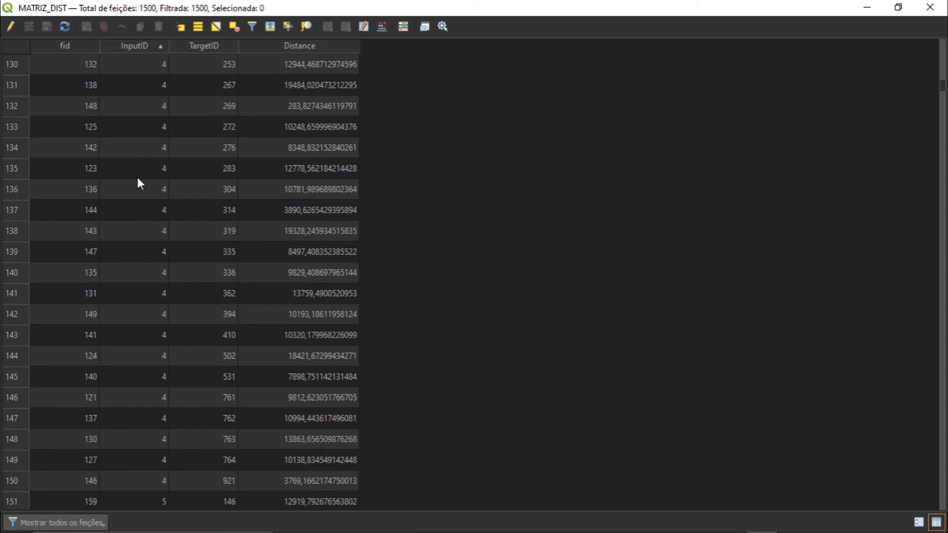
scroll(135, 209, "down", 4)
scroll(131, 207, "down", 7)
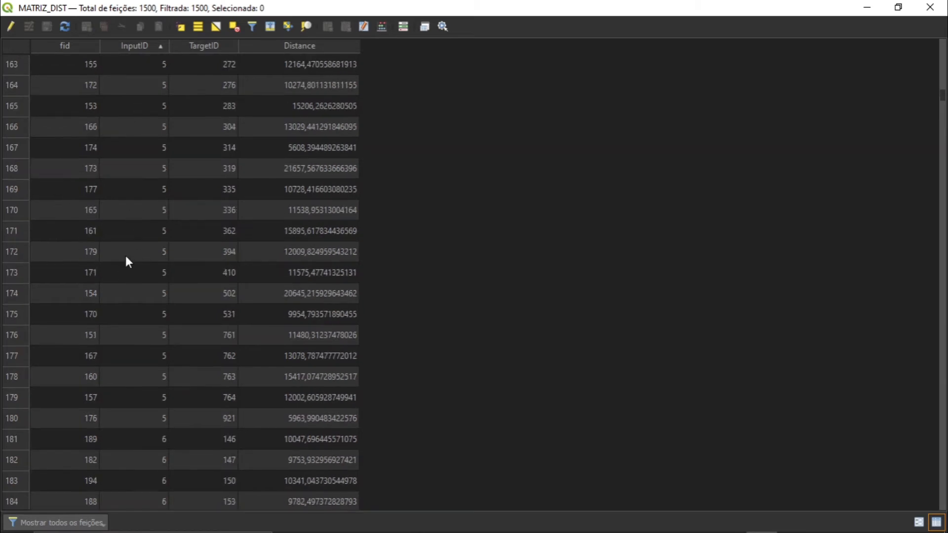
scroll(125, 256, "up", 20)
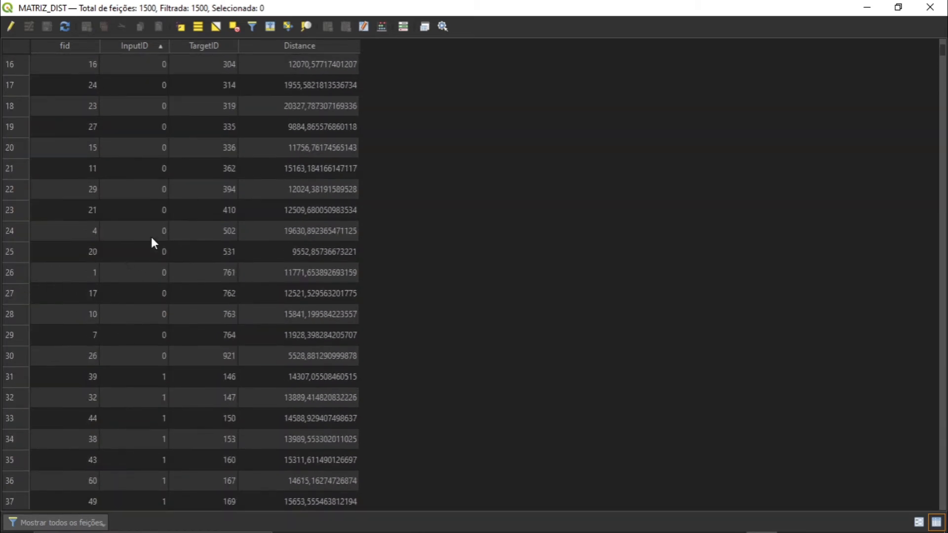
scroll(294, 93, "up", 5)
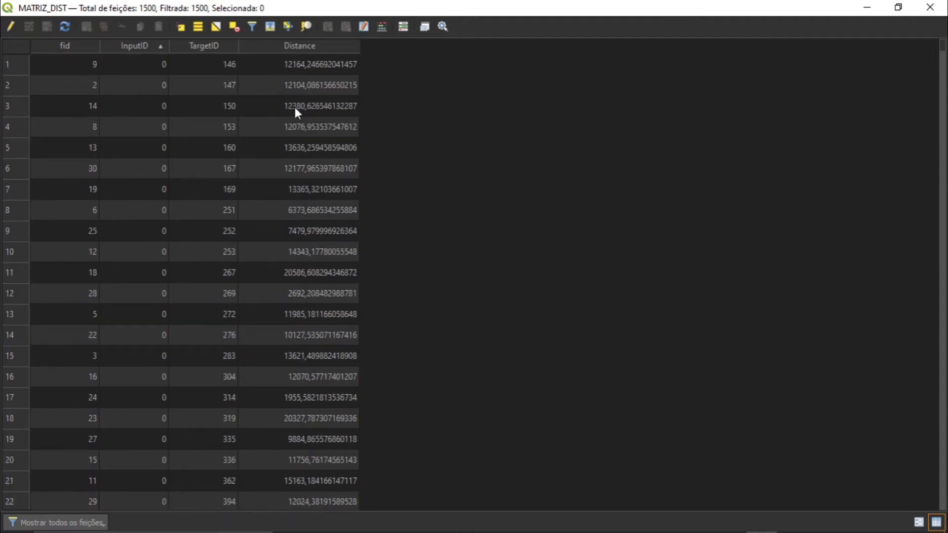
left_click(930, 7)
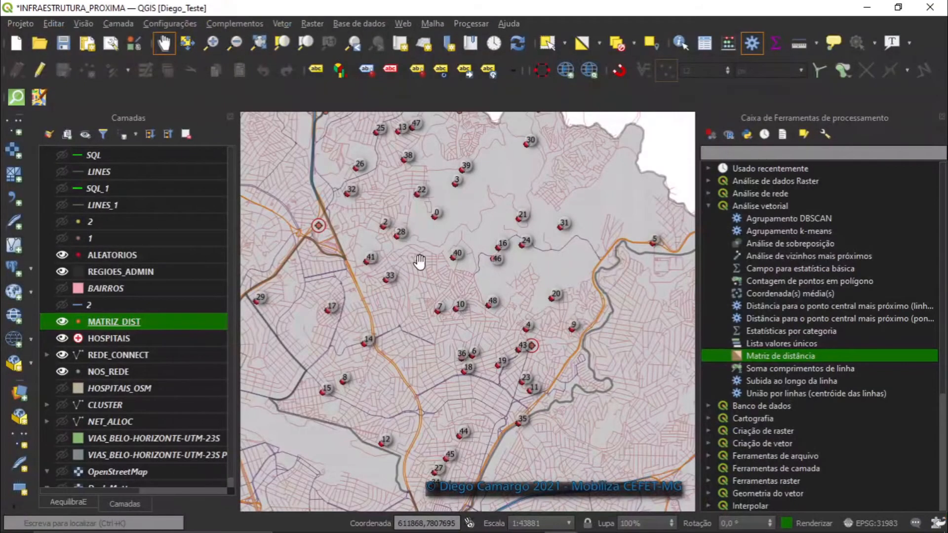
Hide the MATRIZ_DIST layer and start another distance matrix with ALEATORIOS as input layer and fid as its ID field
left_click(61, 321)
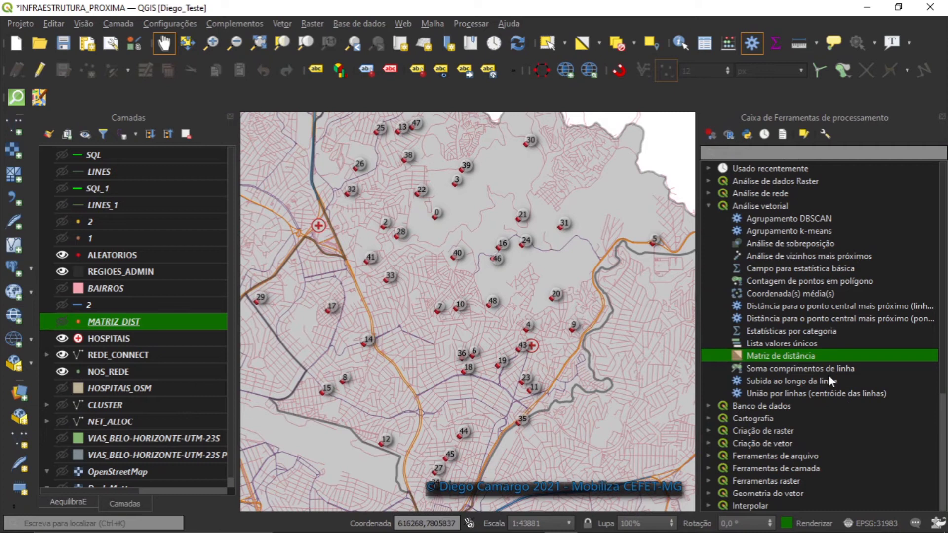
double_click(816, 355)
left_click(198, 88)
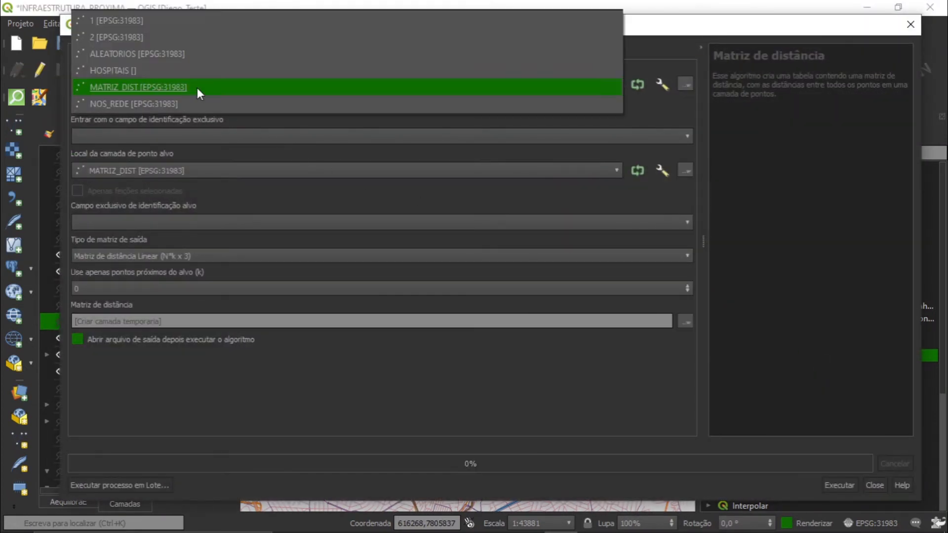
left_click(165, 53)
left_click(154, 137)
left_click(122, 140)
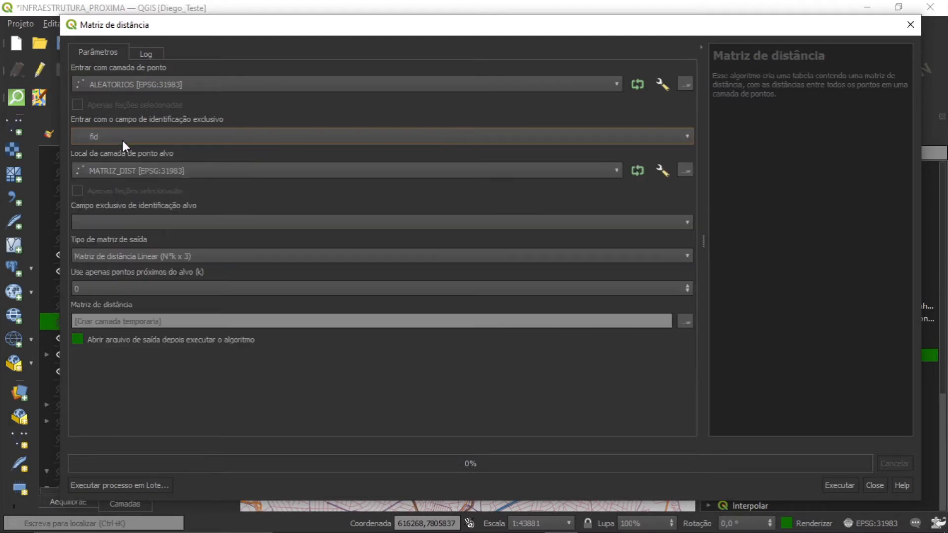
Set the target layer to HOSPITAIS with ID field ID_EQ_SAUD, and choose the standard (N x T) matrix type
left_click(173, 173)
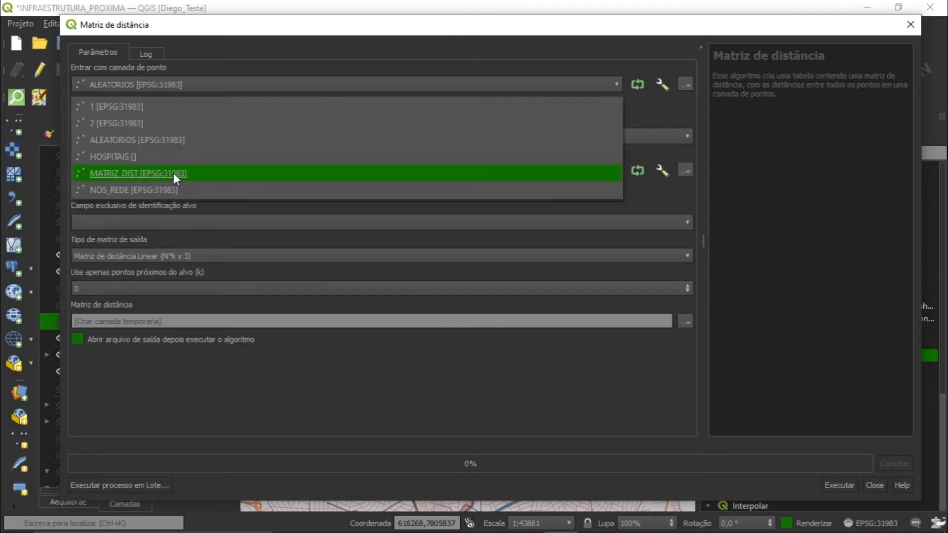
left_click(136, 156)
left_click(122, 220)
left_click(123, 226)
left_click(163, 257)
left_click(260, 275)
Save the output as layer MATRIZ_DIST_1 in the GeoPackage MATRIZ_1.gpkg, run the distance matrix and close the dialog
left_click(685, 321)
left_click(757, 371)
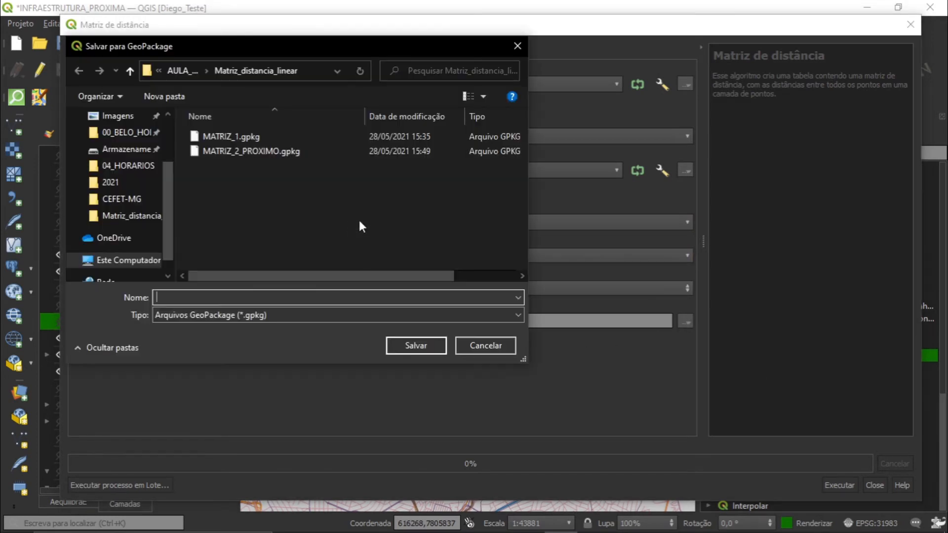
left_click(237, 137)
left_click(412, 345)
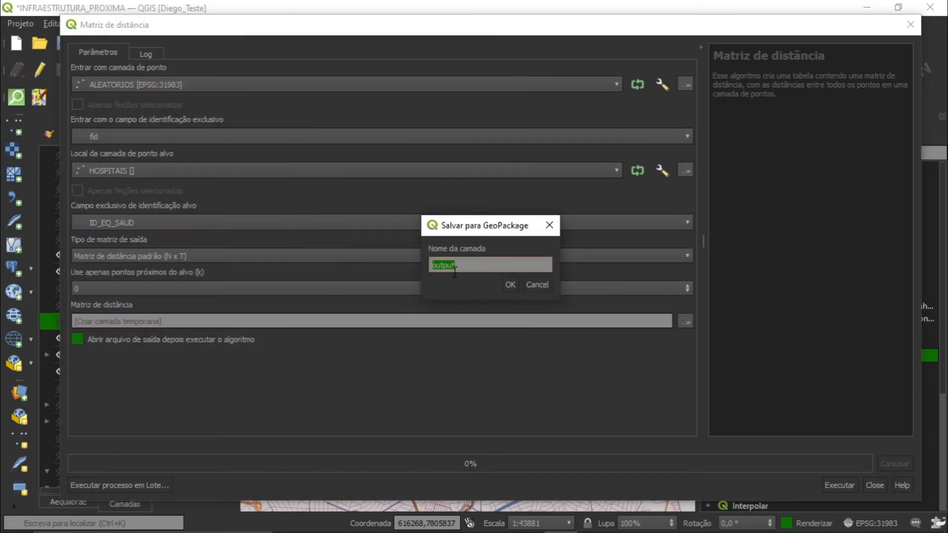
type("MATRIZ_DIST_1")
left_click(510, 284)
left_click(839, 484)
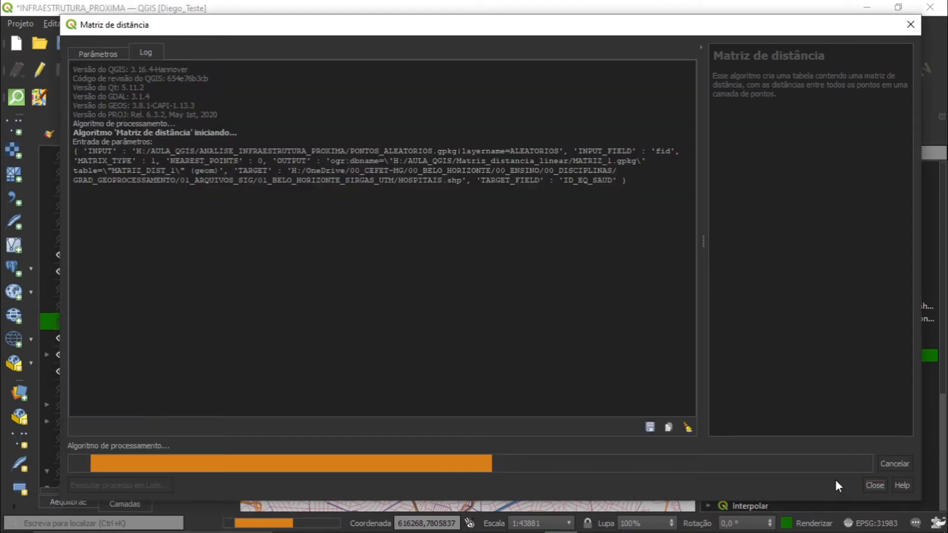
left_click(874, 485)
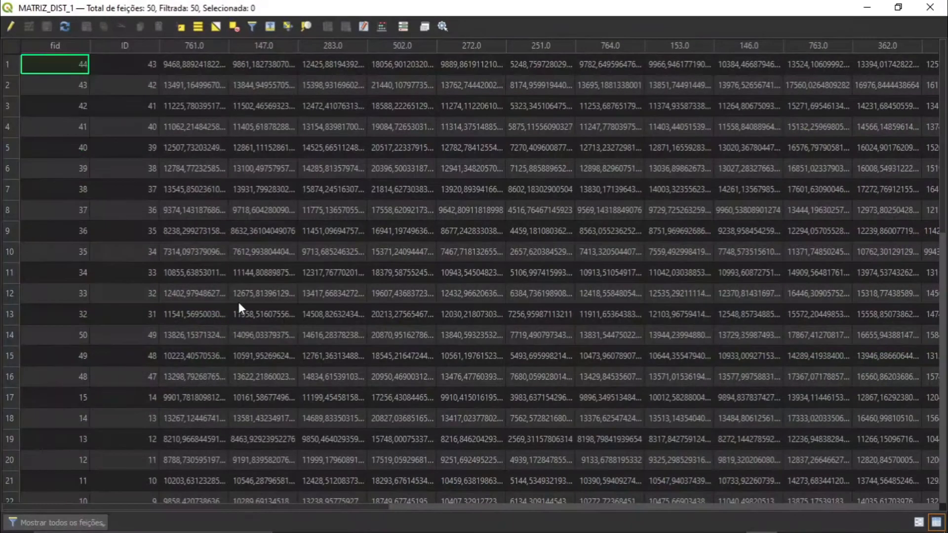
Sort the MATRIZ_DIST_1 attribute table by ID and examine its point rows and hospital columns across the full matrix
left_click(119, 45)
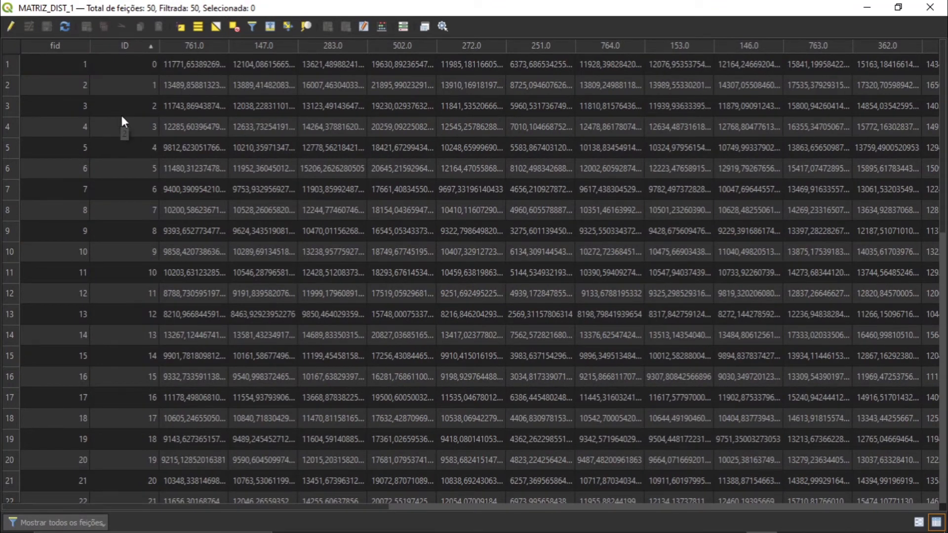
scroll(228, 120, "down", 7)
scroll(227, 117, "up", 7)
left_click_drag(310, 505, 128, 486)
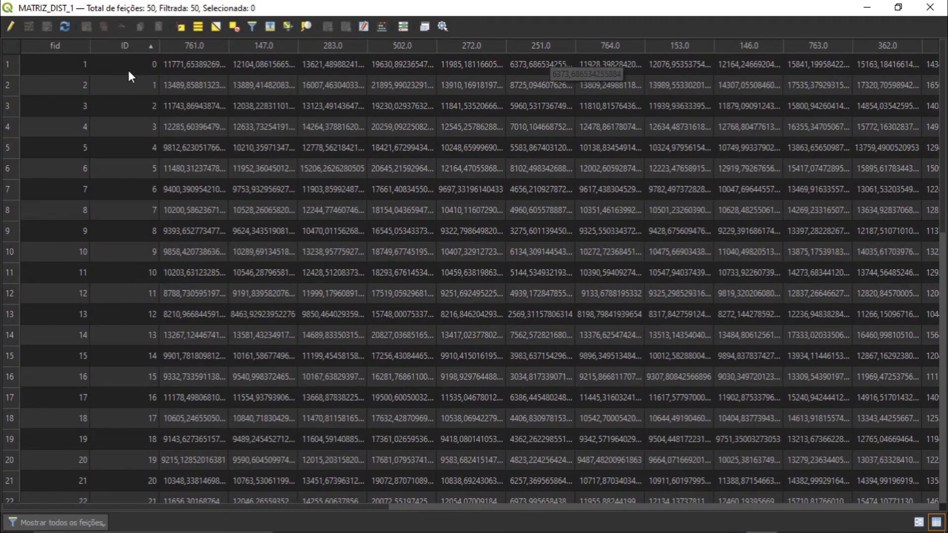
scroll(134, 70, "down", 9)
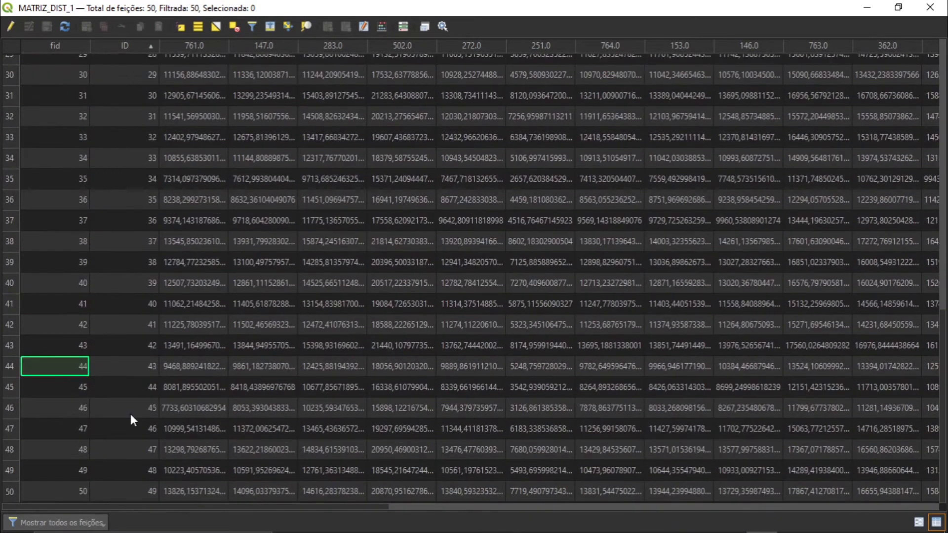
scroll(197, 247, "up", 9)
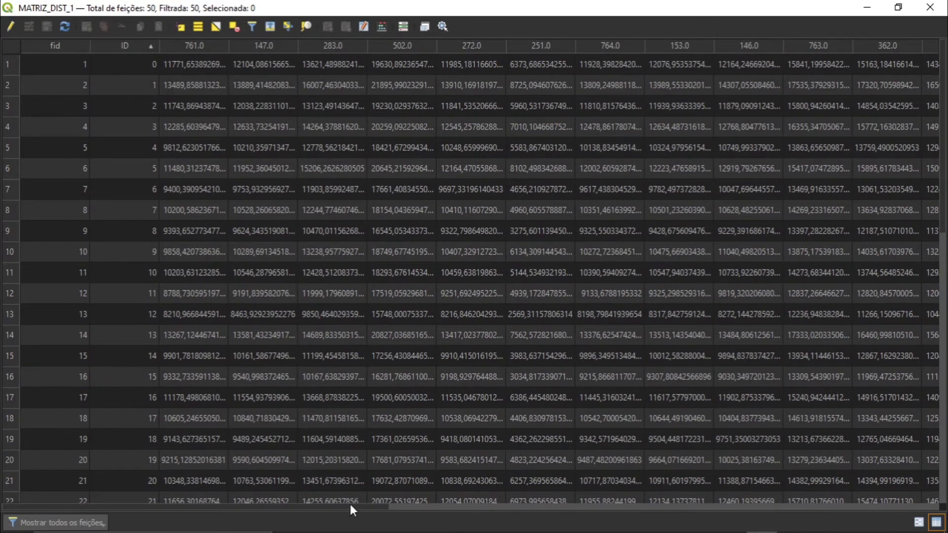
scroll(350, 504, "right", 5)
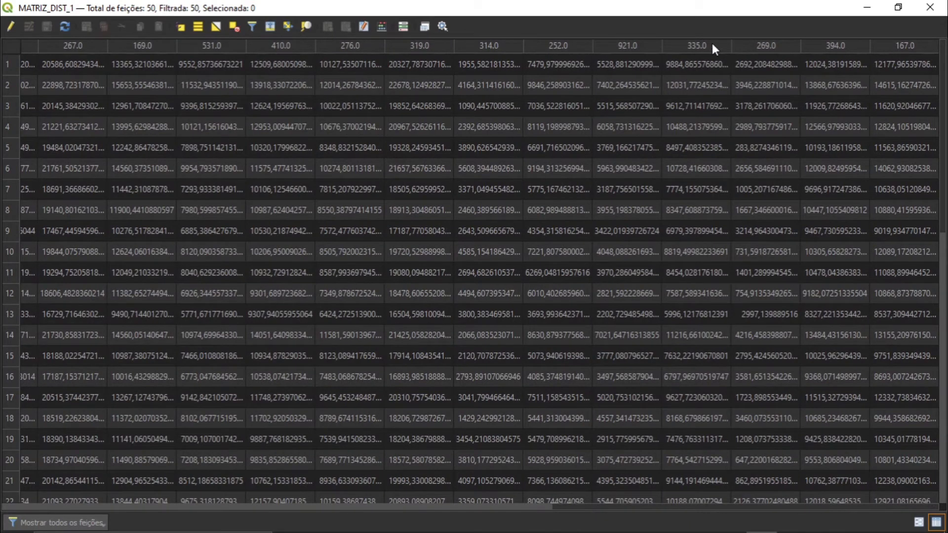
left_click_drag(585, 506, 2, 498)
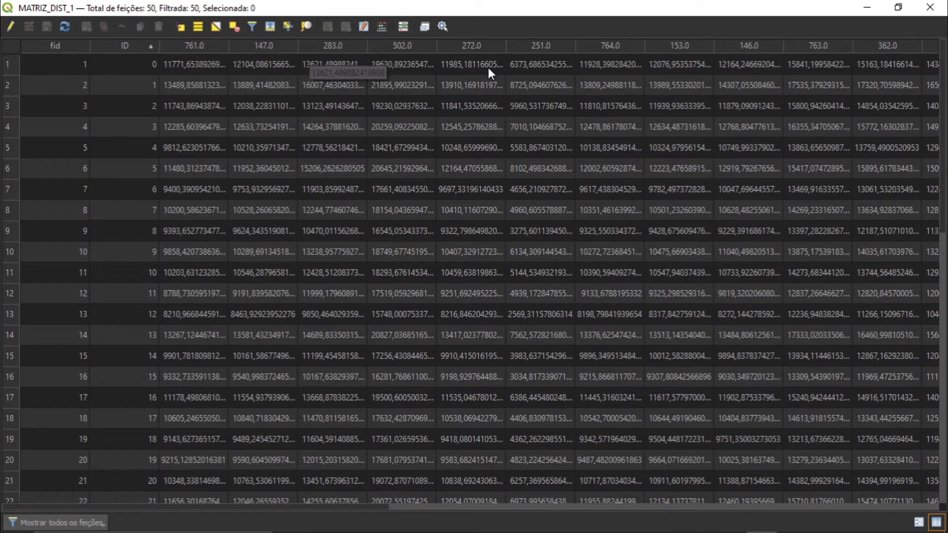
Close the MATRIZ_DIST_1 attribute table and hide its layer on the map
left_click(941, 7)
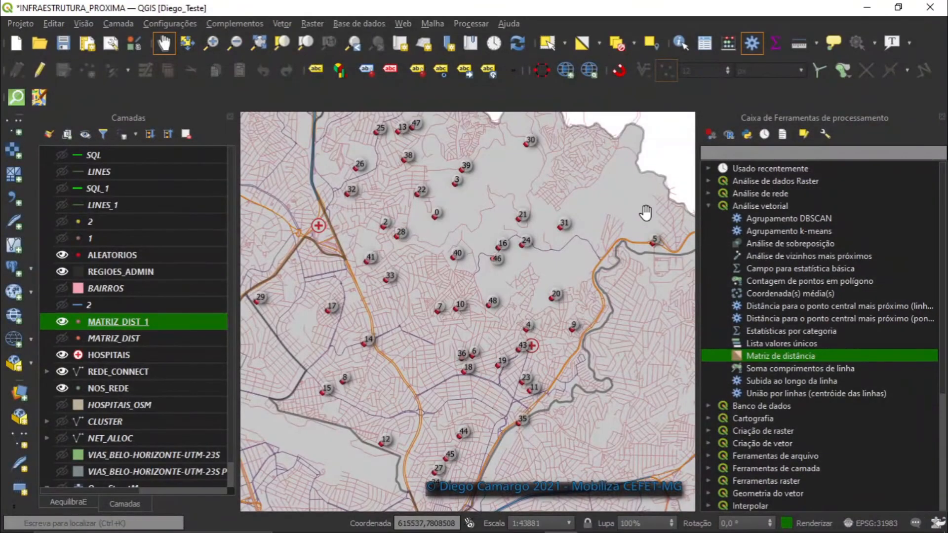
left_click(63, 320)
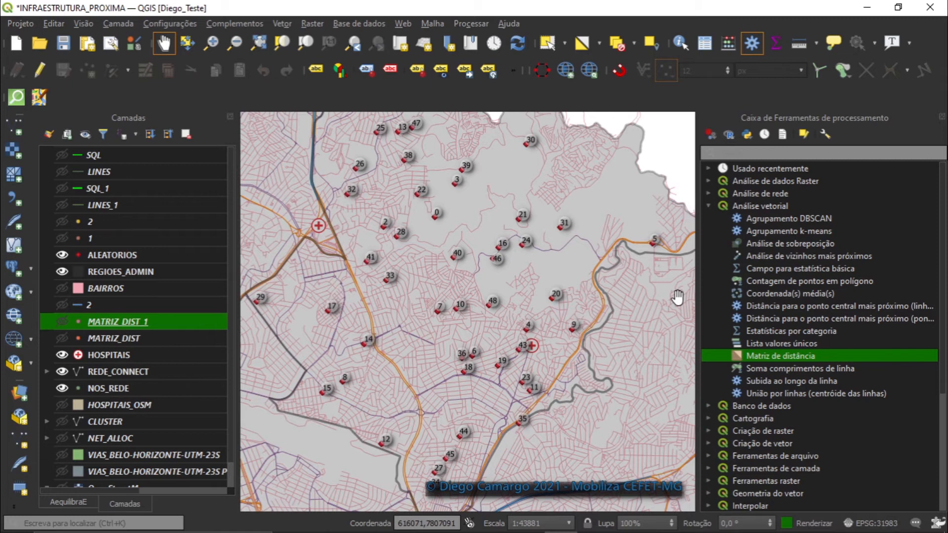
left_click(848, 309)
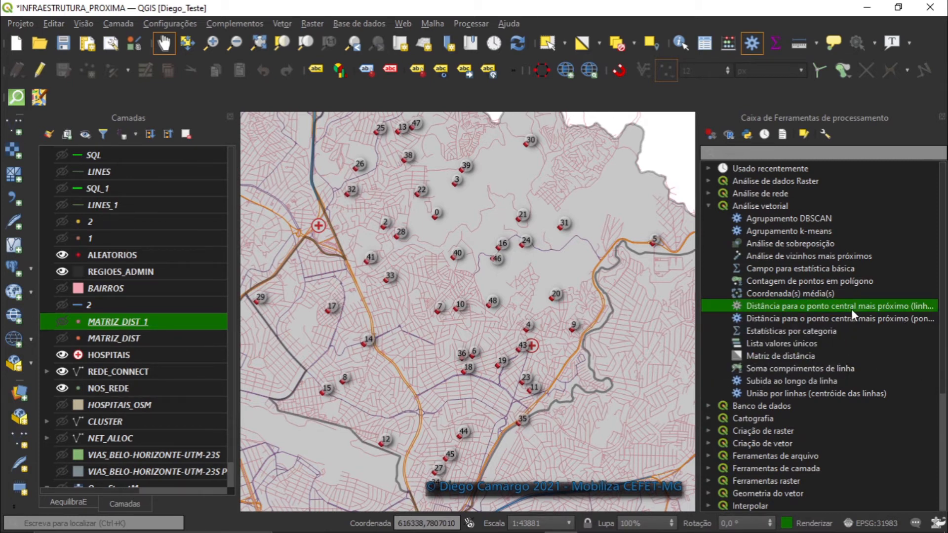
double_click(861, 307)
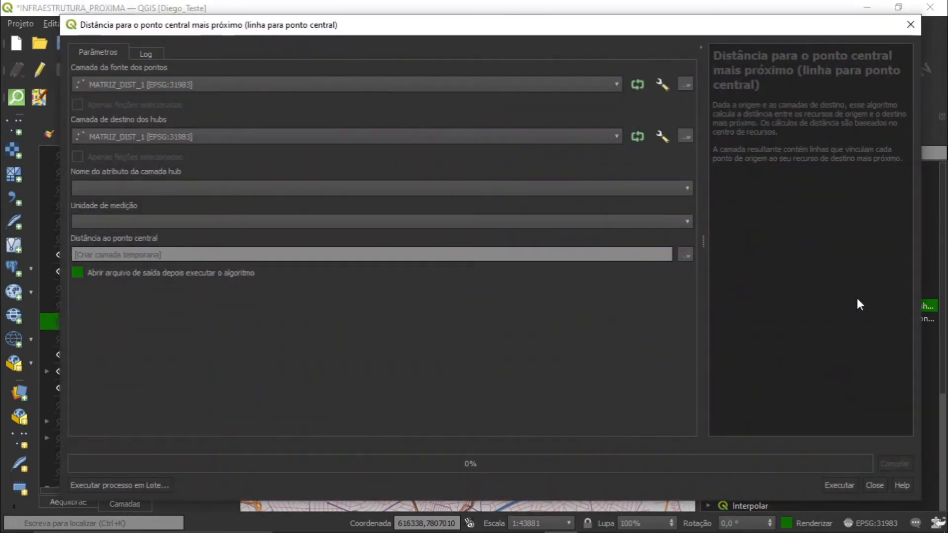
left_click(910, 29)
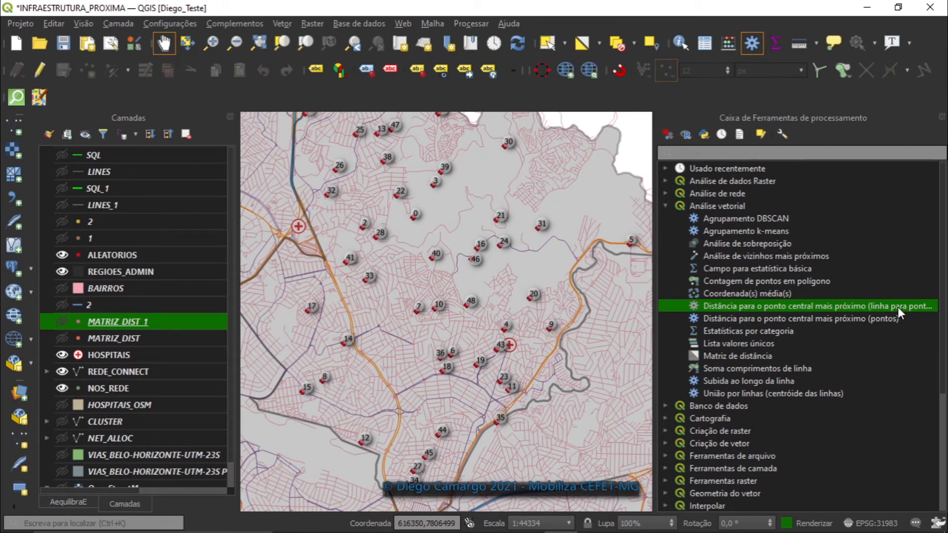
Start the distance to nearest hub (line to hub) algorithm with ALEATORIOS as source points and HOSPITAIS as the destination hubs layer
double_click(897, 307)
left_click(144, 108)
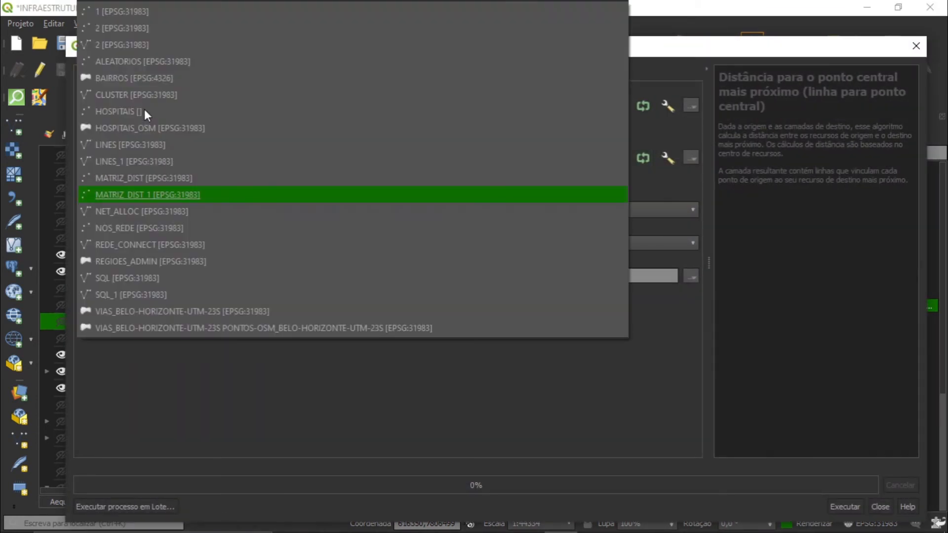
left_click(151, 74)
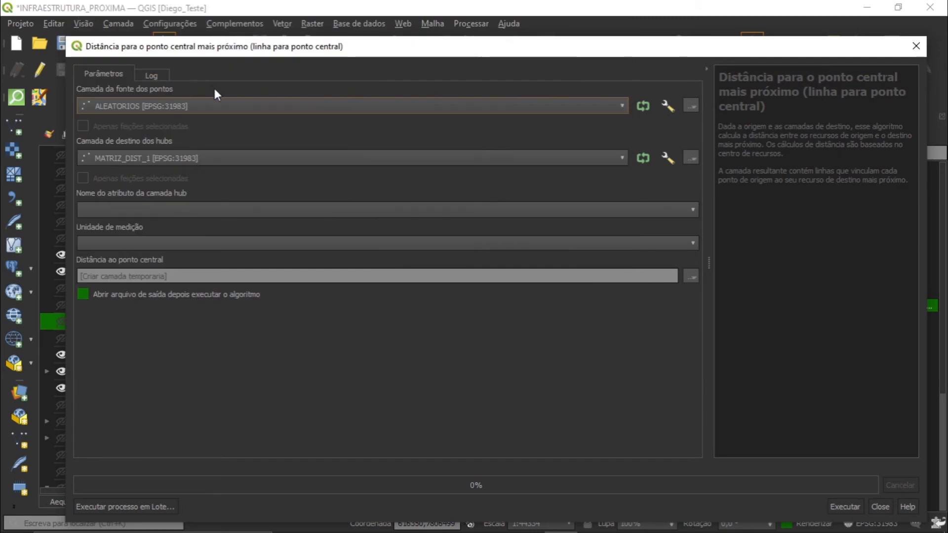
left_click(151, 160)
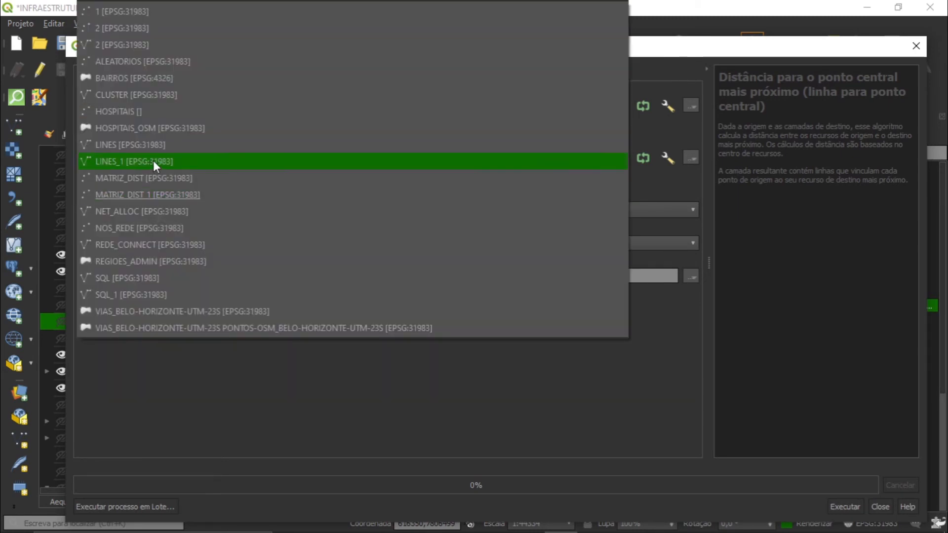
left_click(156, 113)
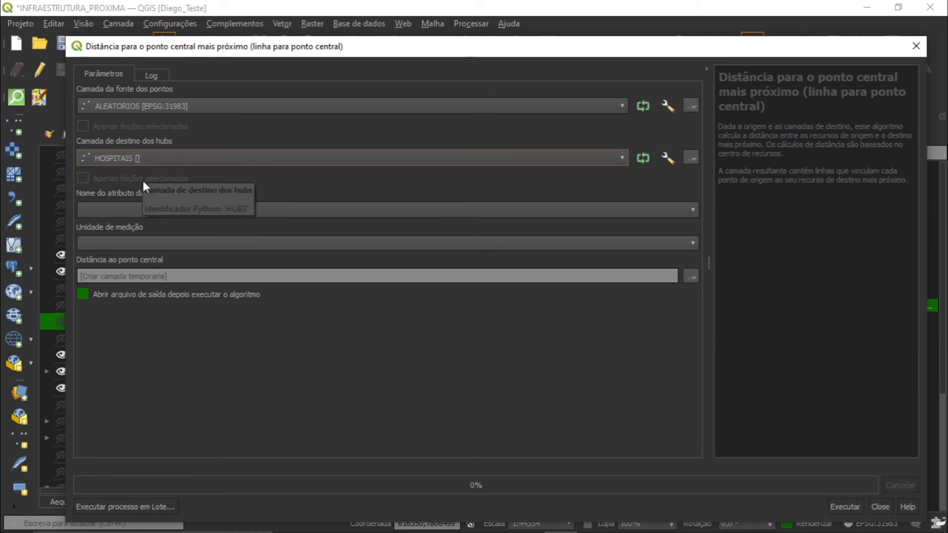
Set the hub layer attribute to ID_EQ_SAUD and the measurement unit to Metros
left_click(118, 218)
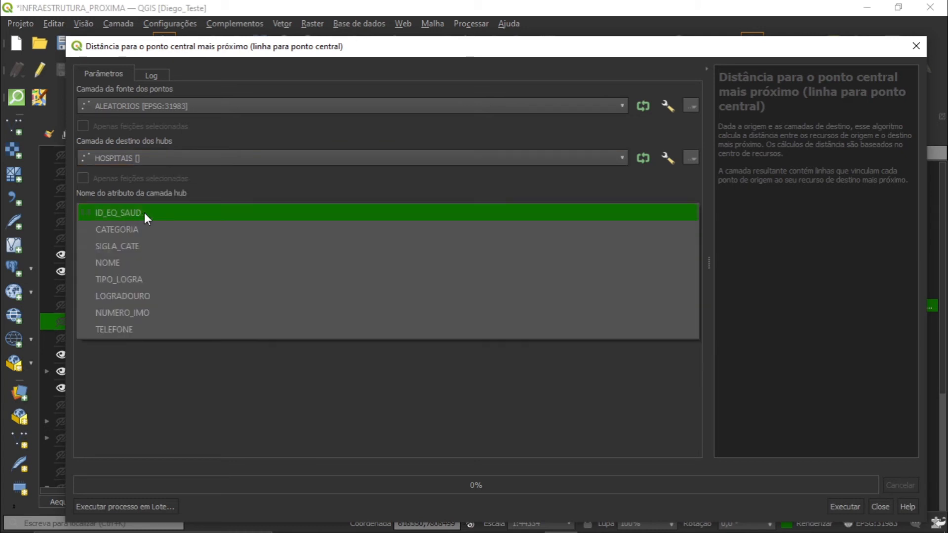
left_click(141, 215)
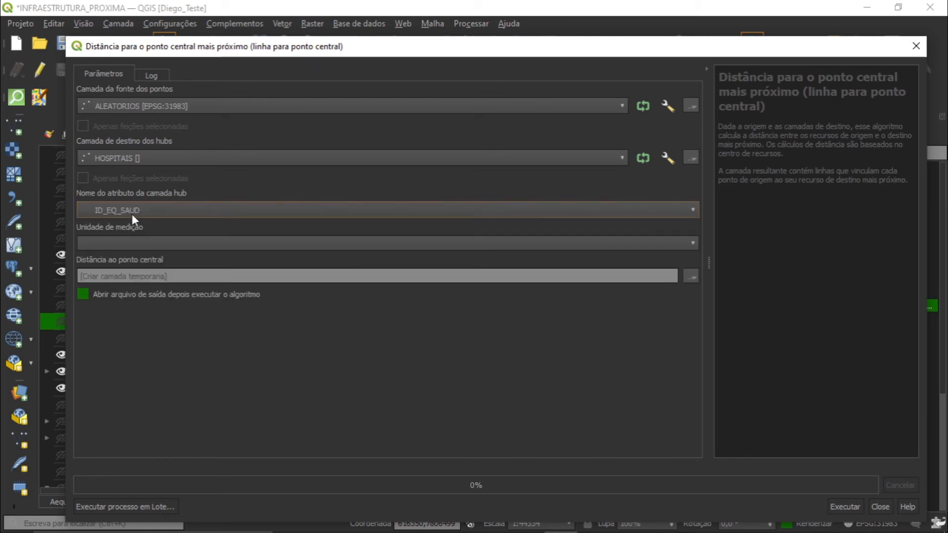
left_click(125, 242)
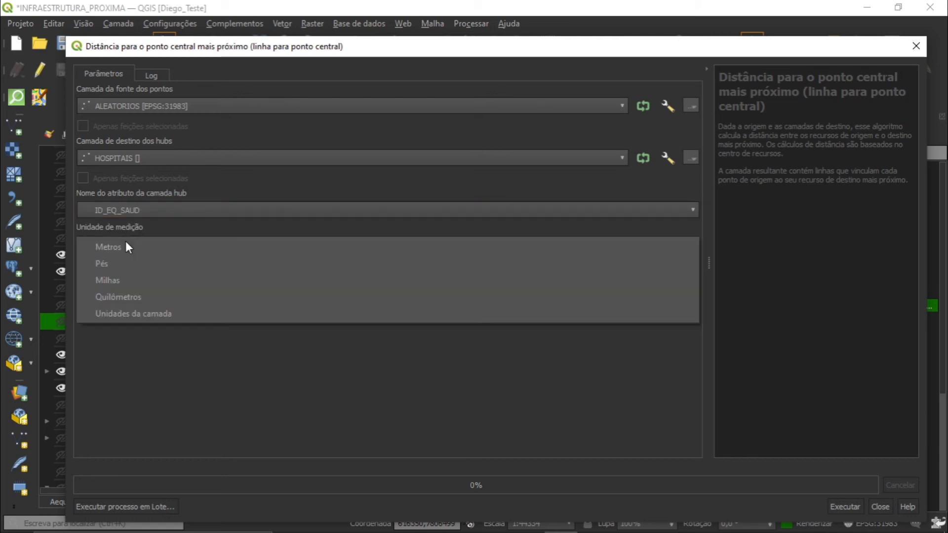
left_click(126, 248)
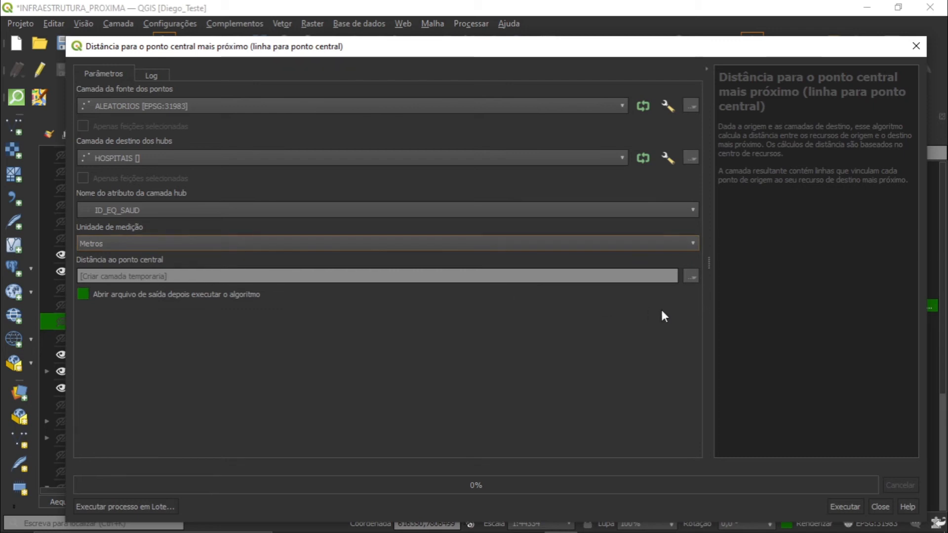
Save the output as layer MATRIZ_DIST_PROX in the GeoPackage MATRIZ_2_PROXIMO.gpkg, run the algorithm and close the dialog
left_click(690, 276)
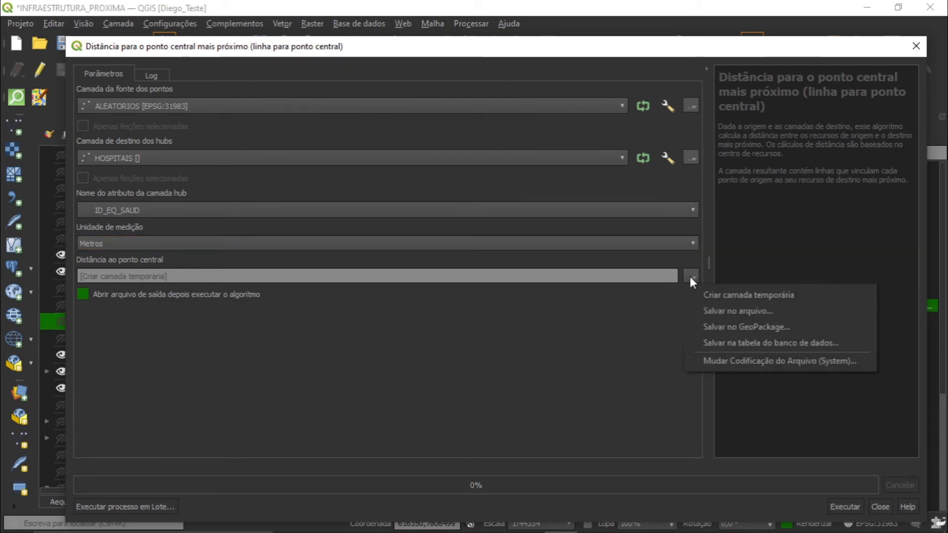
left_click(726, 324)
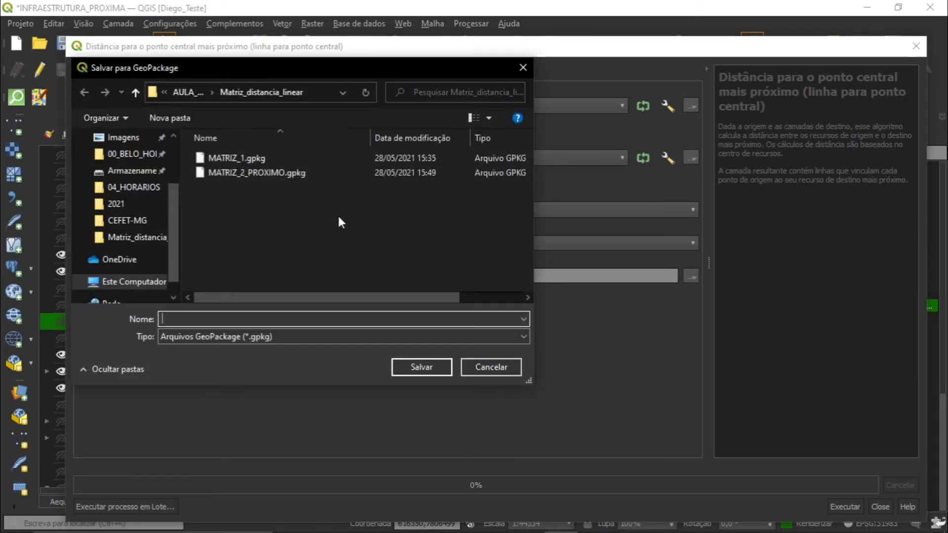
left_click(252, 174)
left_click(421, 367)
type("MATRIZ_DIST_PROX")
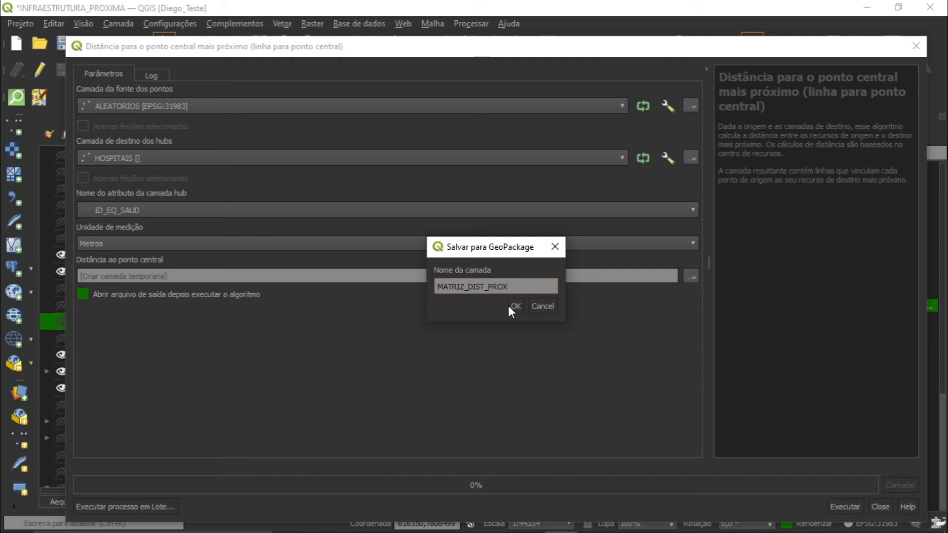
left_click(514, 306)
left_click(844, 506)
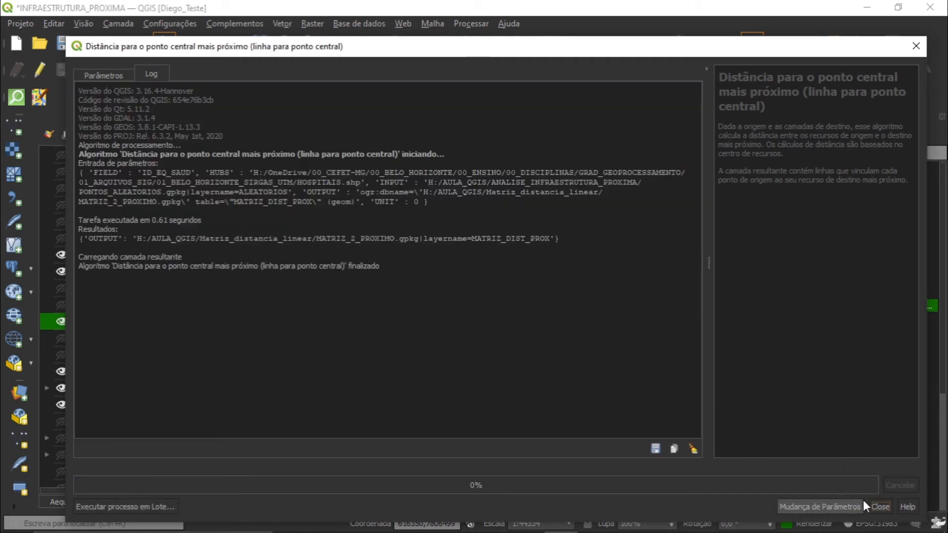
left_click(873, 506)
Style the MATRIZ_DIST_PROX layer with the preset symbol simple brown line
key("F7")
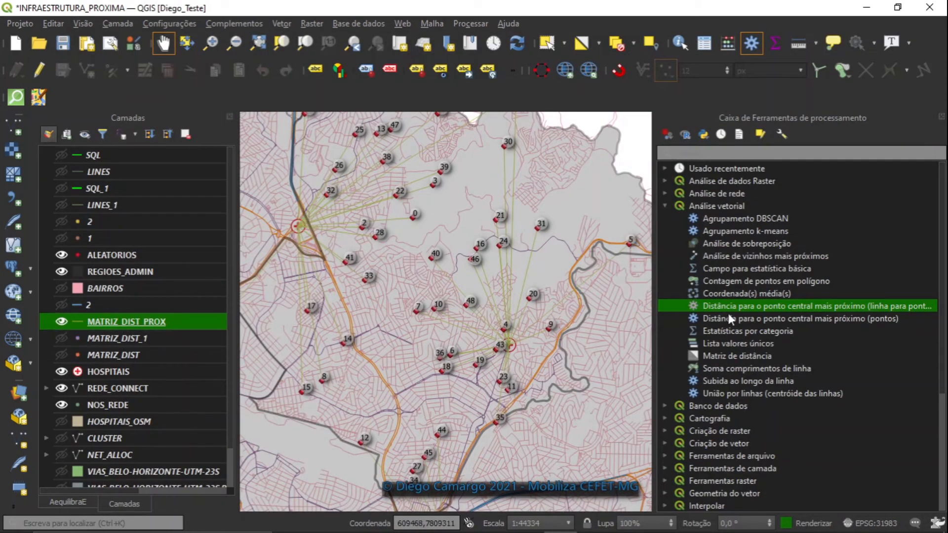
scroll(943, 393, "down", 1)
scroll(929, 386, "down", 3)
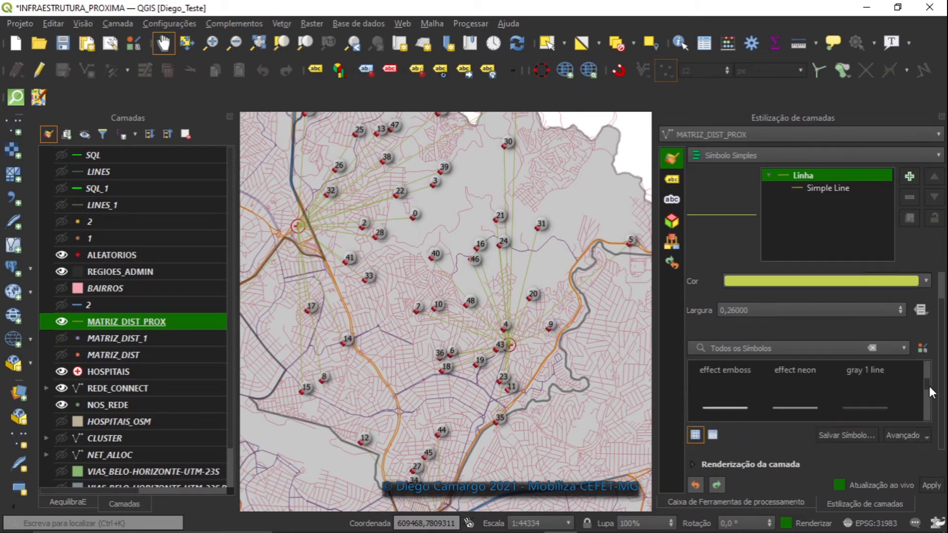
left_click(868, 407)
scroll(800, 396, "down", 1)
scroll(801, 396, "down", 1)
left_click(800, 396)
Inspect the MATRIZ_DIST_PROX lines, and swap that layer for SQL to examine which hospital each point connects to
left_click_drag(575, 386, 582, 321)
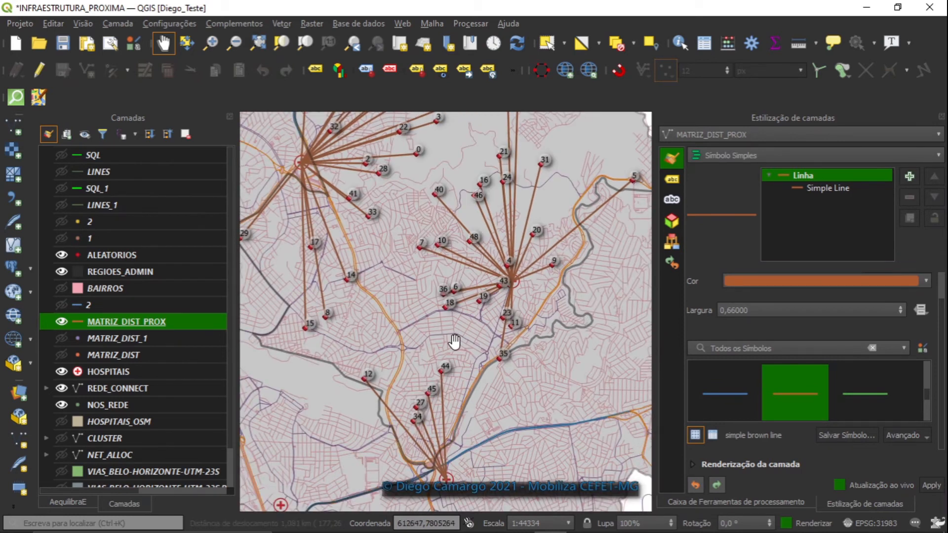
scroll(455, 341, "down", 1)
left_click_drag(508, 354, 538, 348)
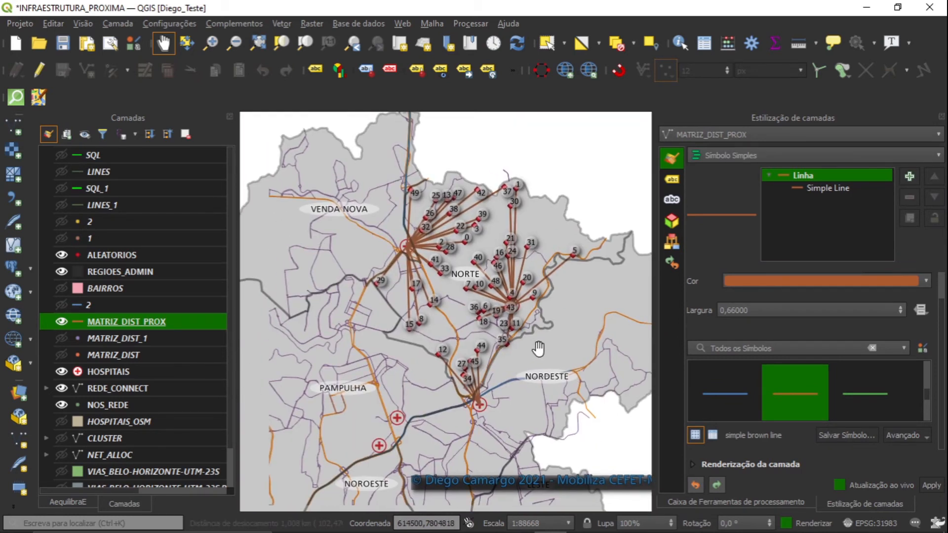
scroll(460, 274, "up", 1)
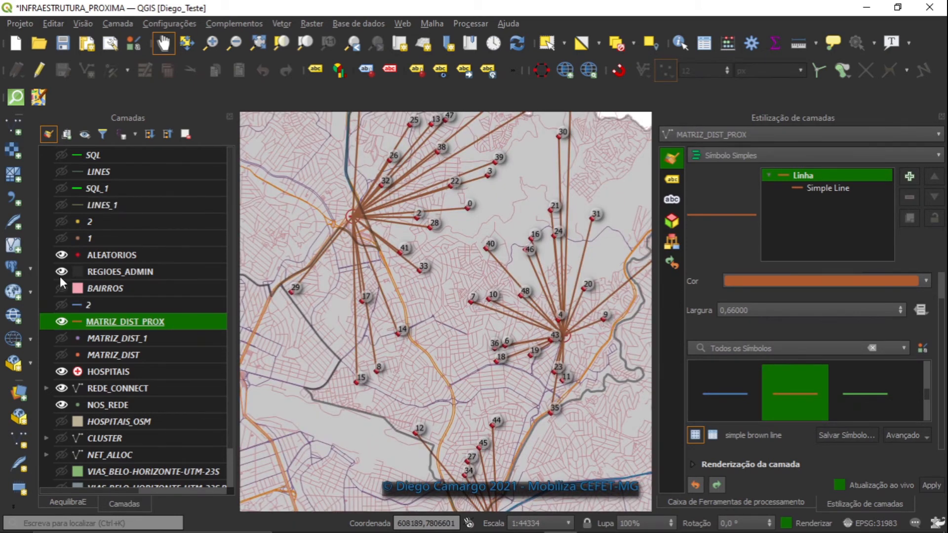
left_click(61, 321)
left_click(61, 154)
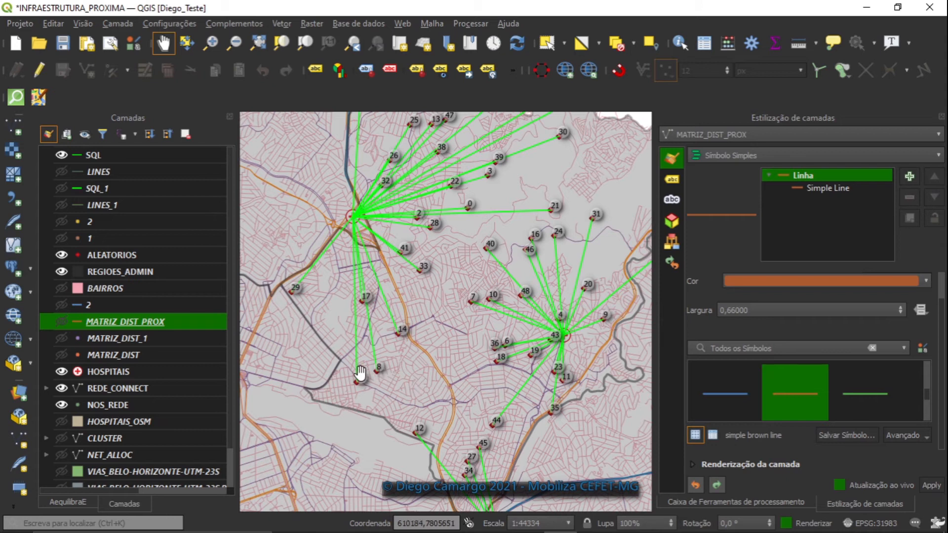
left_click_drag(480, 158, 461, 202)
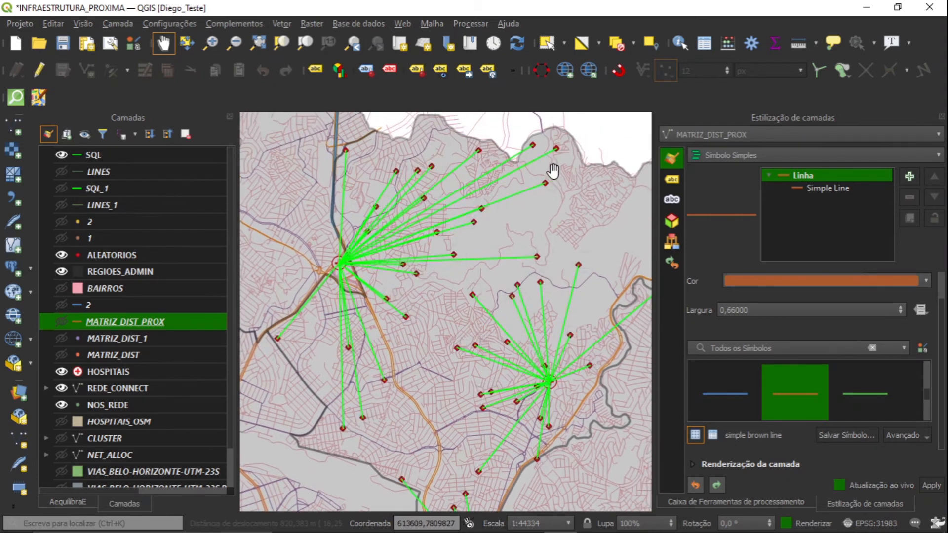
left_click_drag(354, 292, 372, 270)
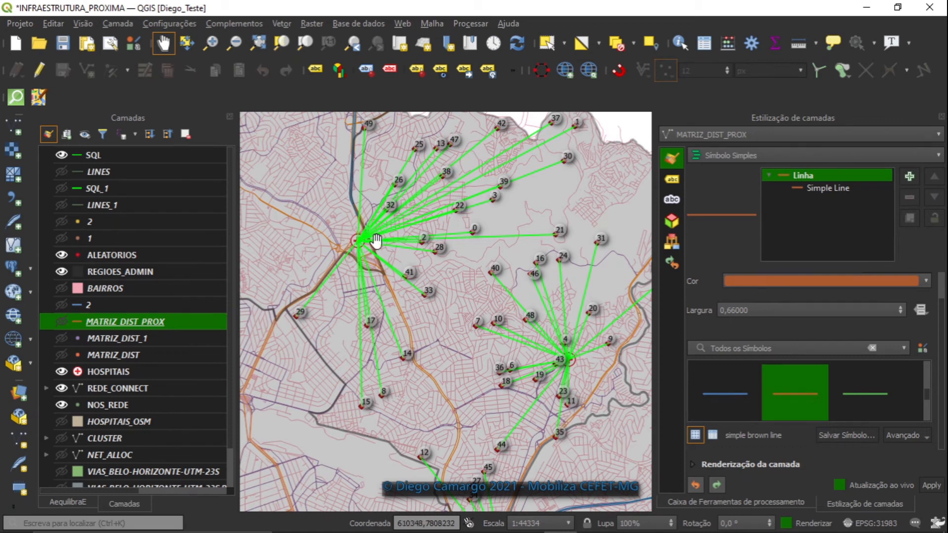
left_click_drag(464, 338, 439, 306)
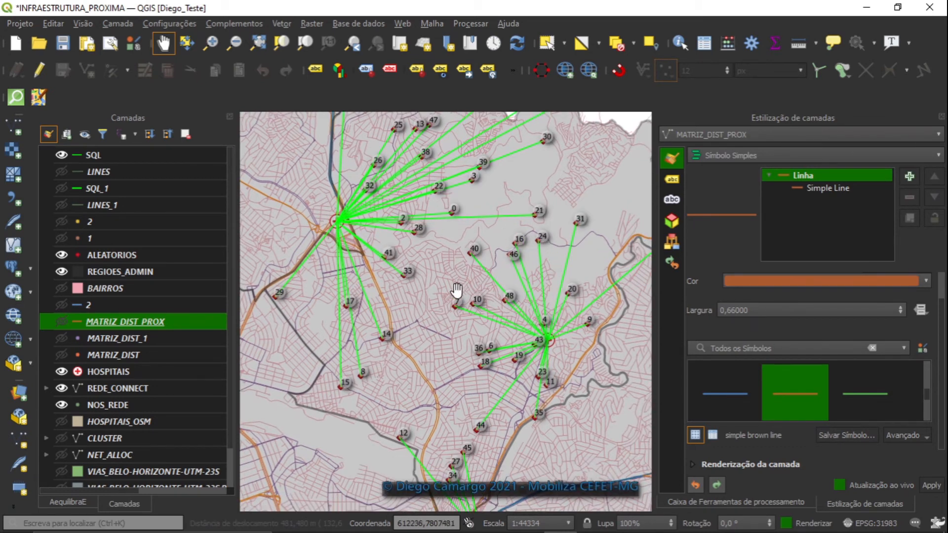
left_click_drag(448, 361, 443, 330)
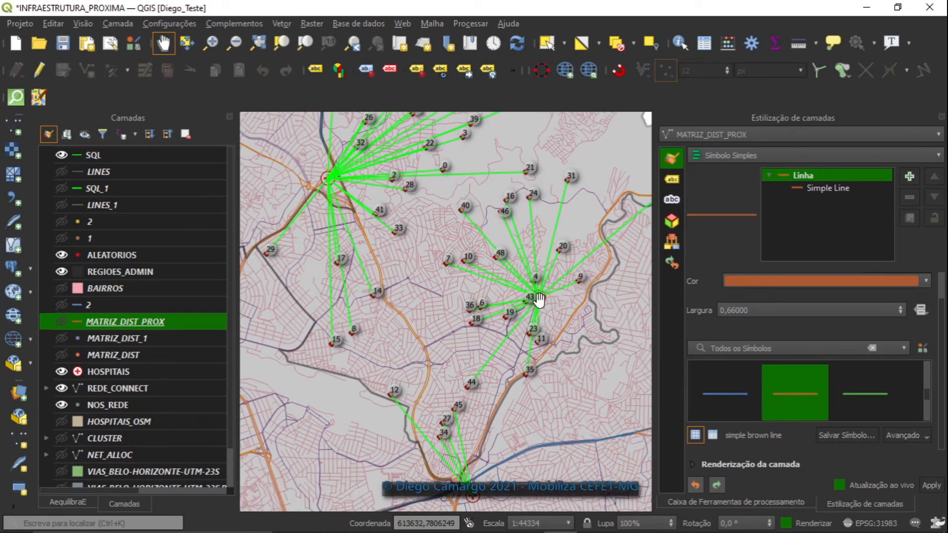
left_click_drag(533, 330, 526, 309)
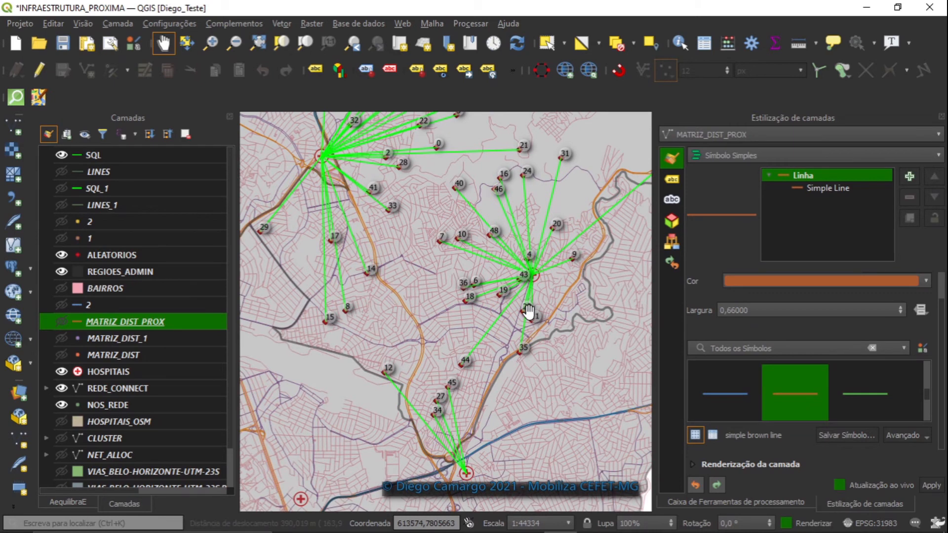
Hide the SQL layer, show MATRIZ_DIST_PROX again and examine its lines from the points to the hospitals
left_click(61, 155)
left_click(62, 322)
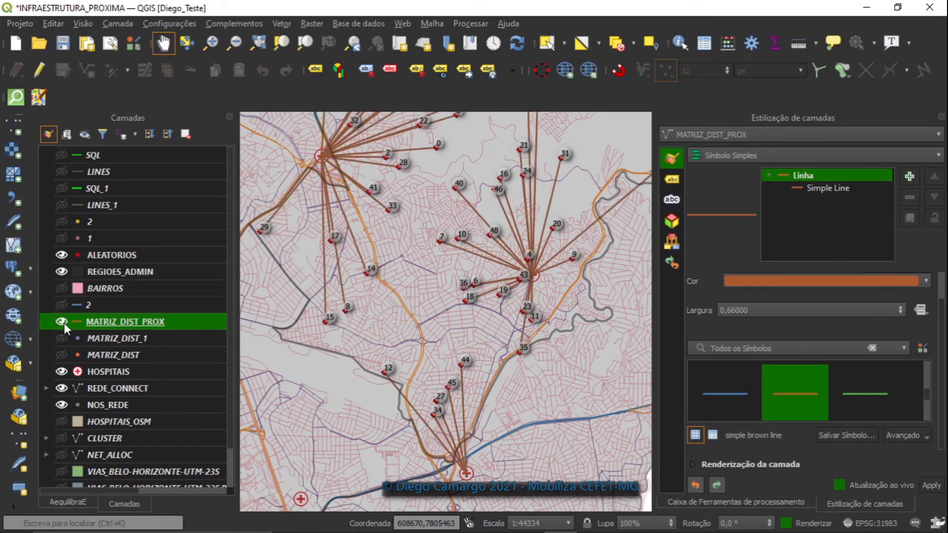
left_click_drag(487, 422, 499, 446)
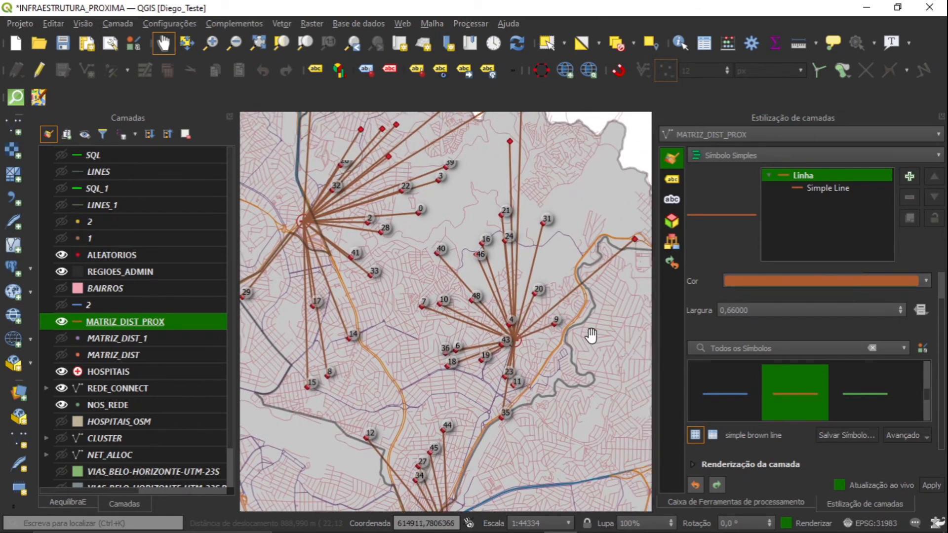
left_click_drag(613, 316, 586, 354)
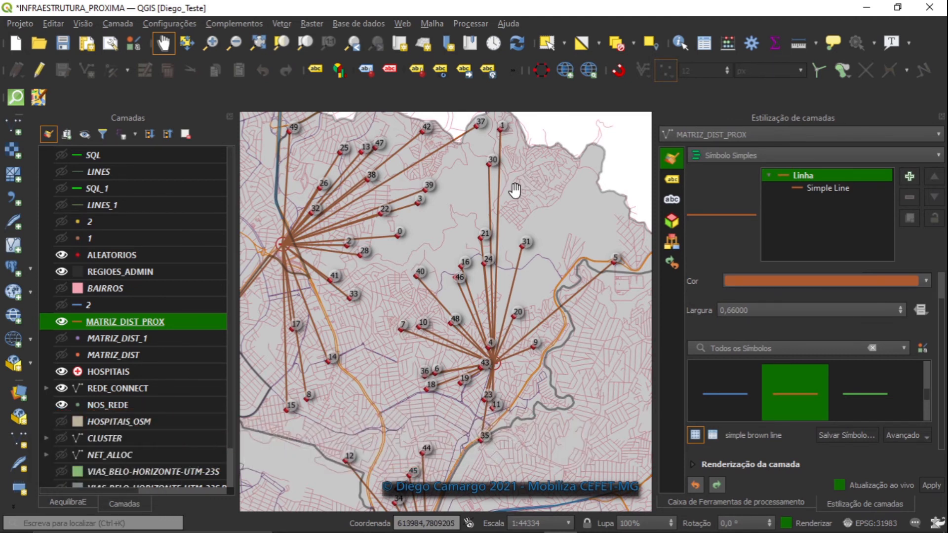
Show the SQL layer together with MATRIZ_DIST_PROX and compare the hospital assigned to each point
left_click(60, 156)
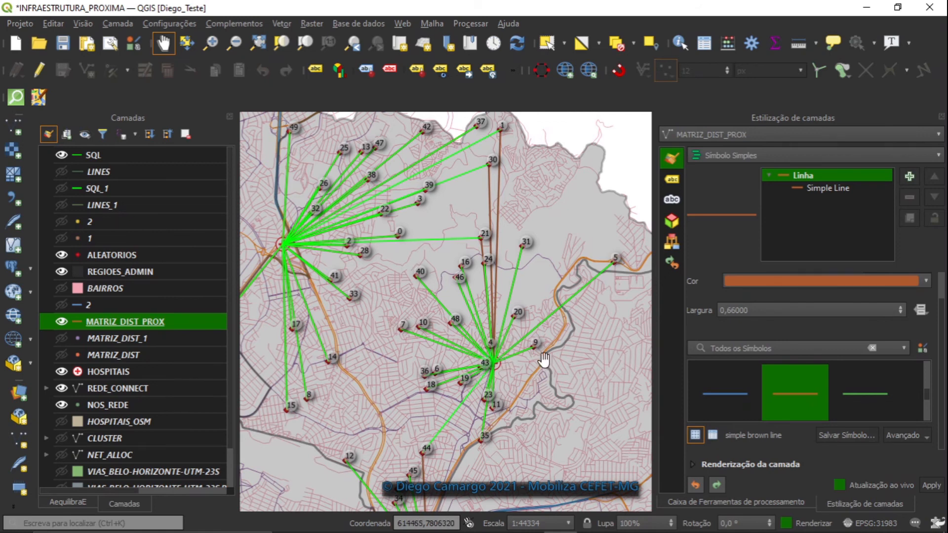
left_click_drag(483, 384, 499, 353)
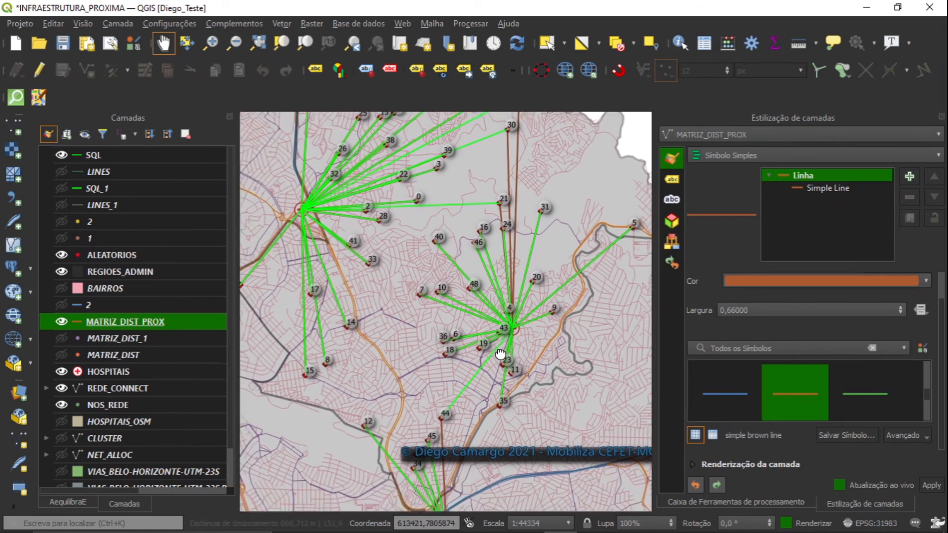
left_click_drag(498, 404, 513, 345)
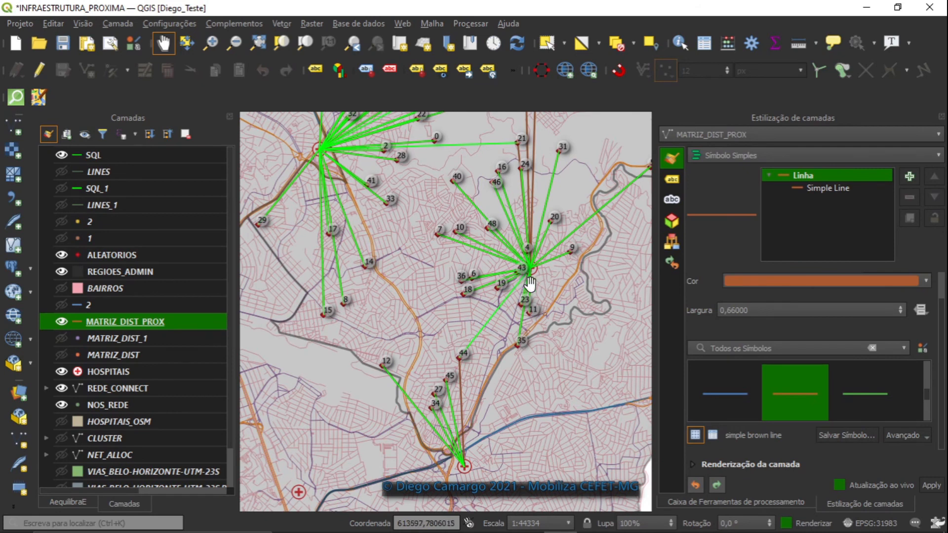
left_click_drag(495, 360, 493, 340)
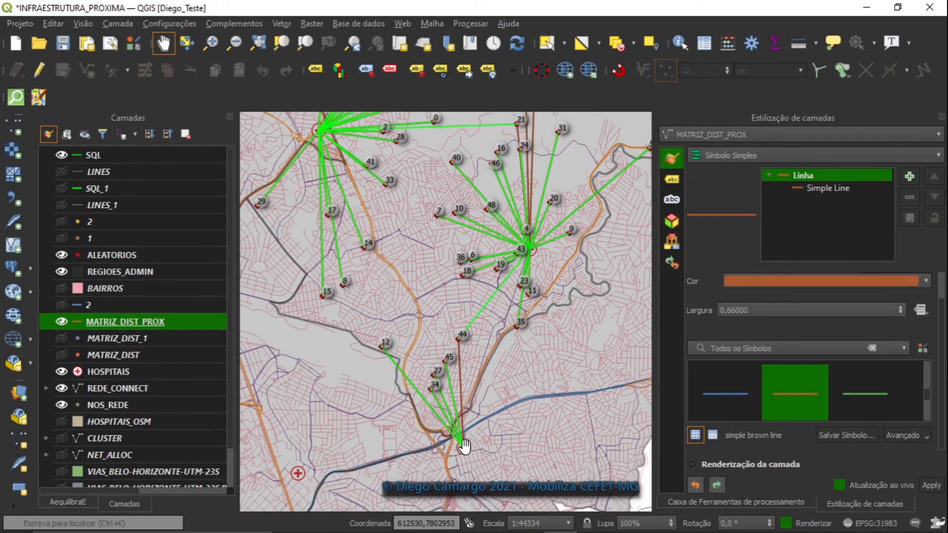
left_click_drag(602, 300, 564, 376)
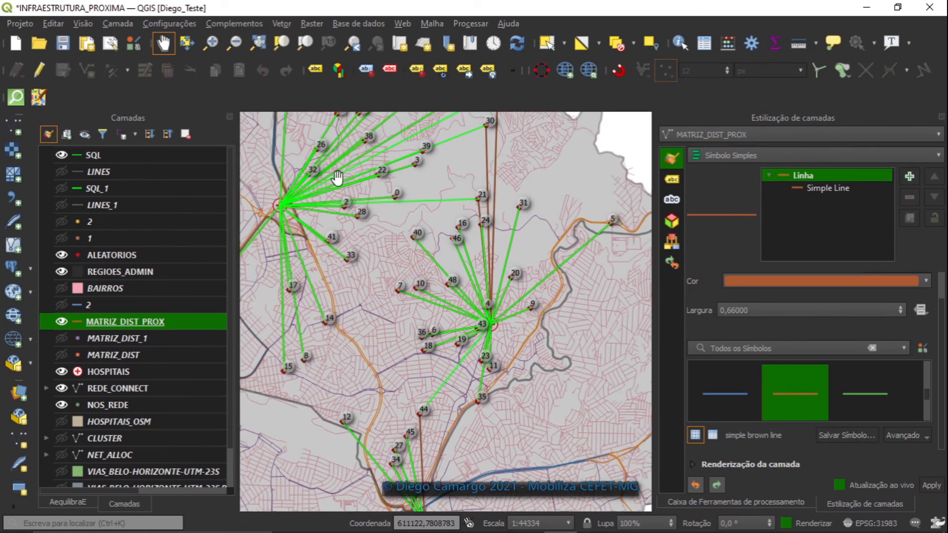
left_click(305, 44)
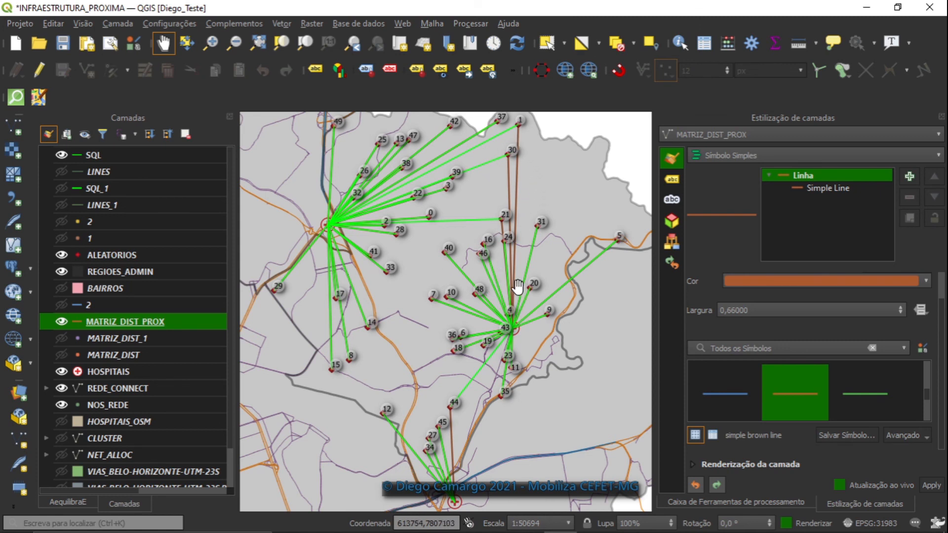
Hide the SQL layer to examine the MATRIZ_DIST_PROX lines alone, and show it again to compare both sets across the map
left_click(63, 157)
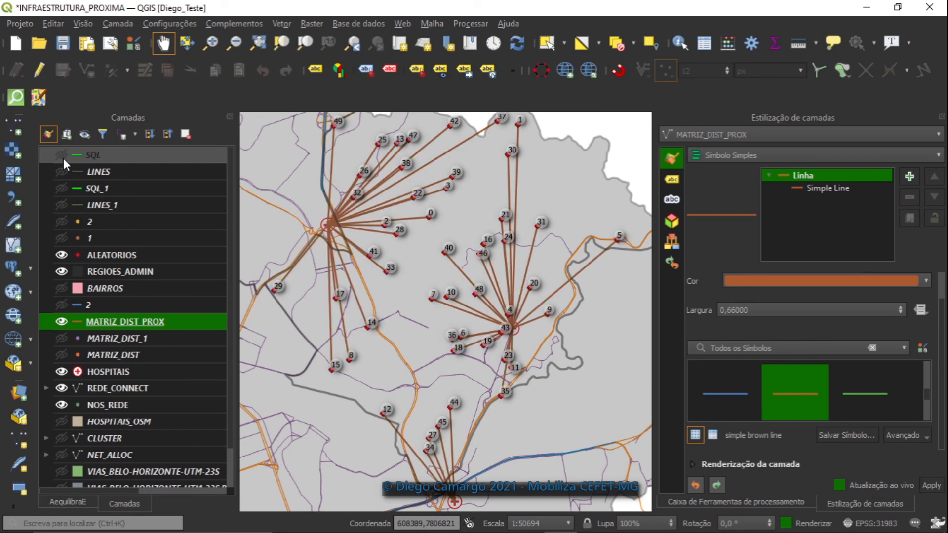
left_click_drag(512, 243, 507, 324)
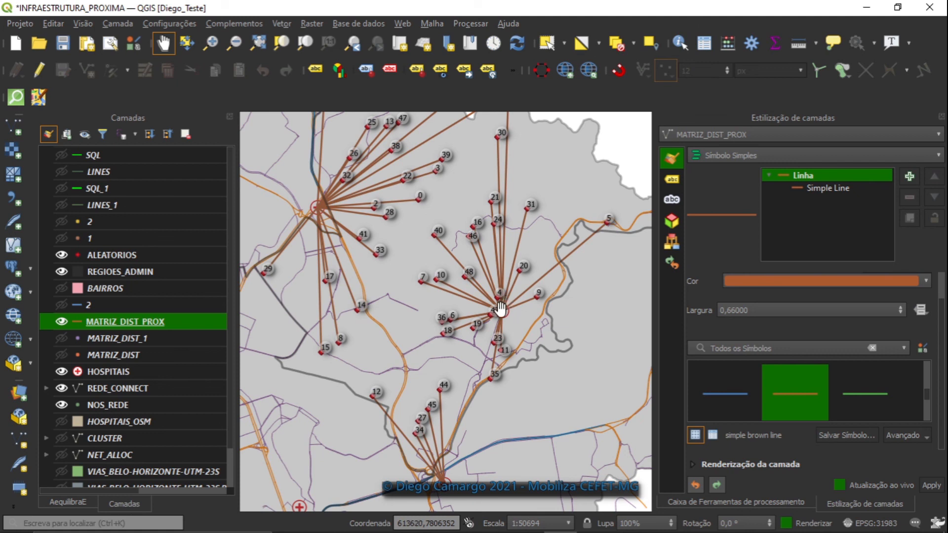
left_click(61, 156)
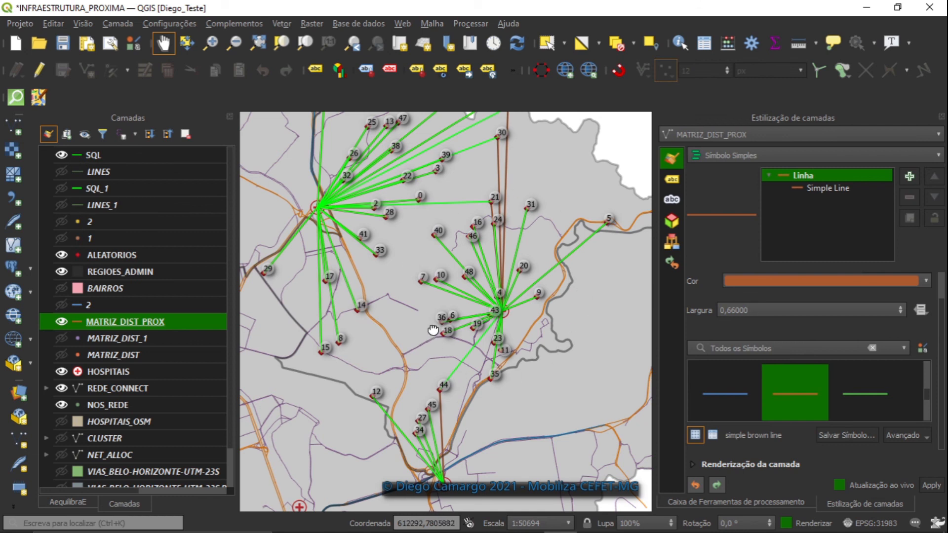
left_click_drag(433, 329, 433, 293)
left_click_drag(534, 239, 546, 281)
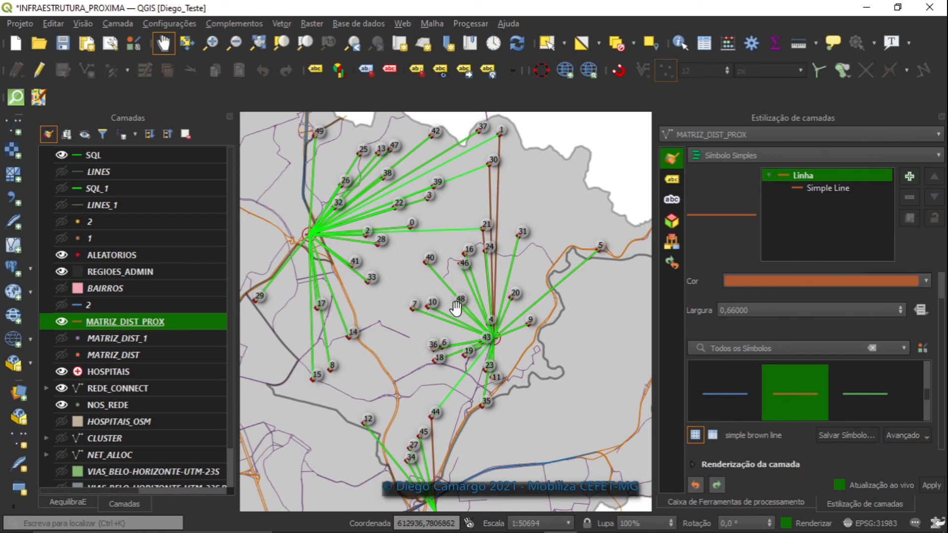
left_click_drag(404, 280, 414, 273)
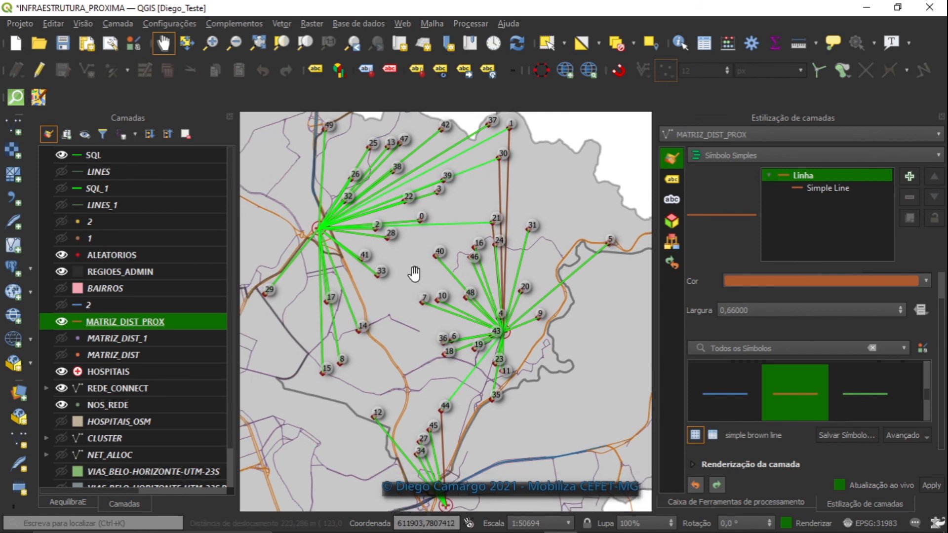